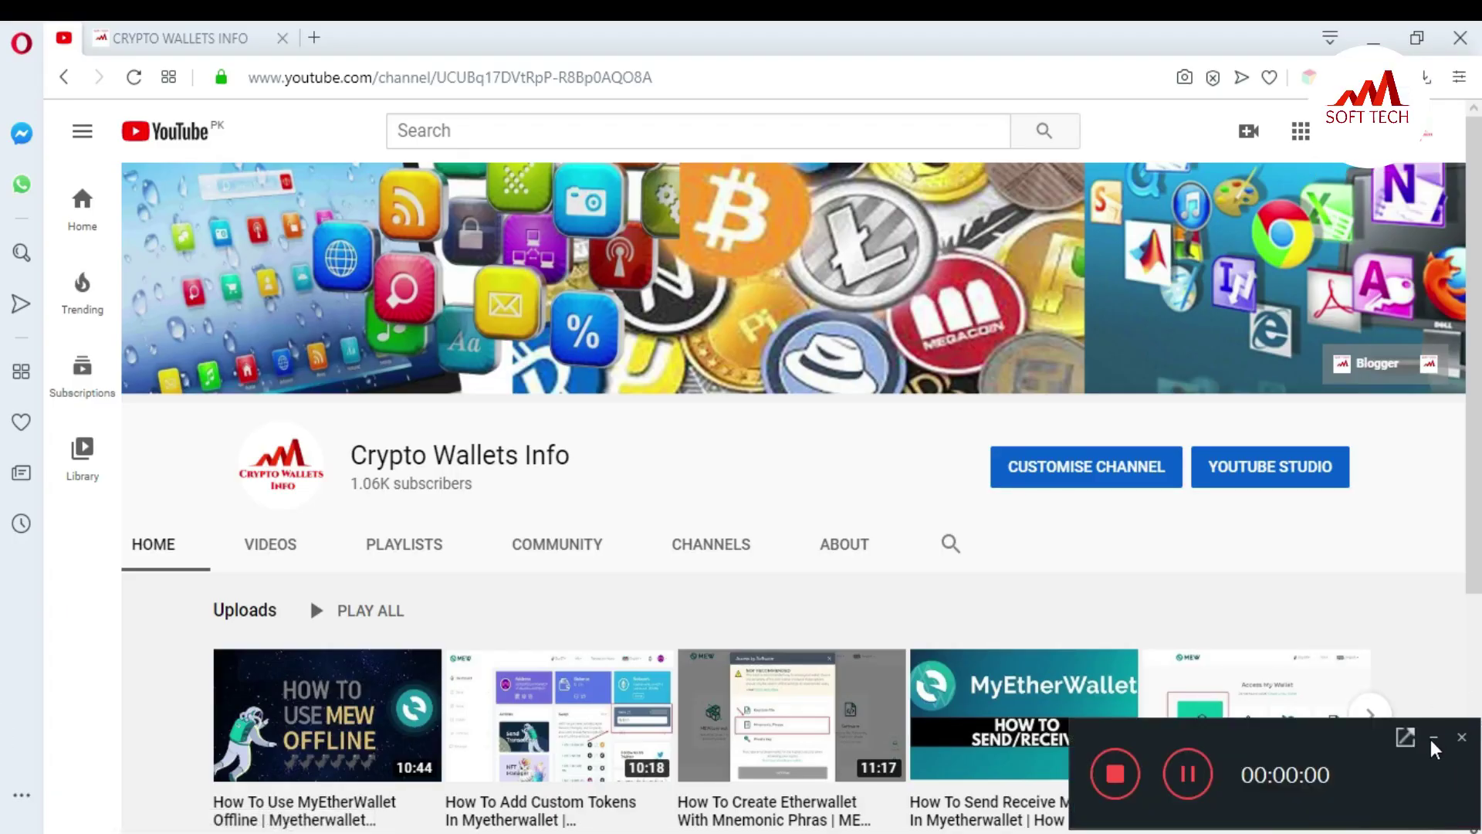
- Switch to the Crypto Wallets Info tab showing the cryptowalletsinfo.com home page
click(1431, 738)
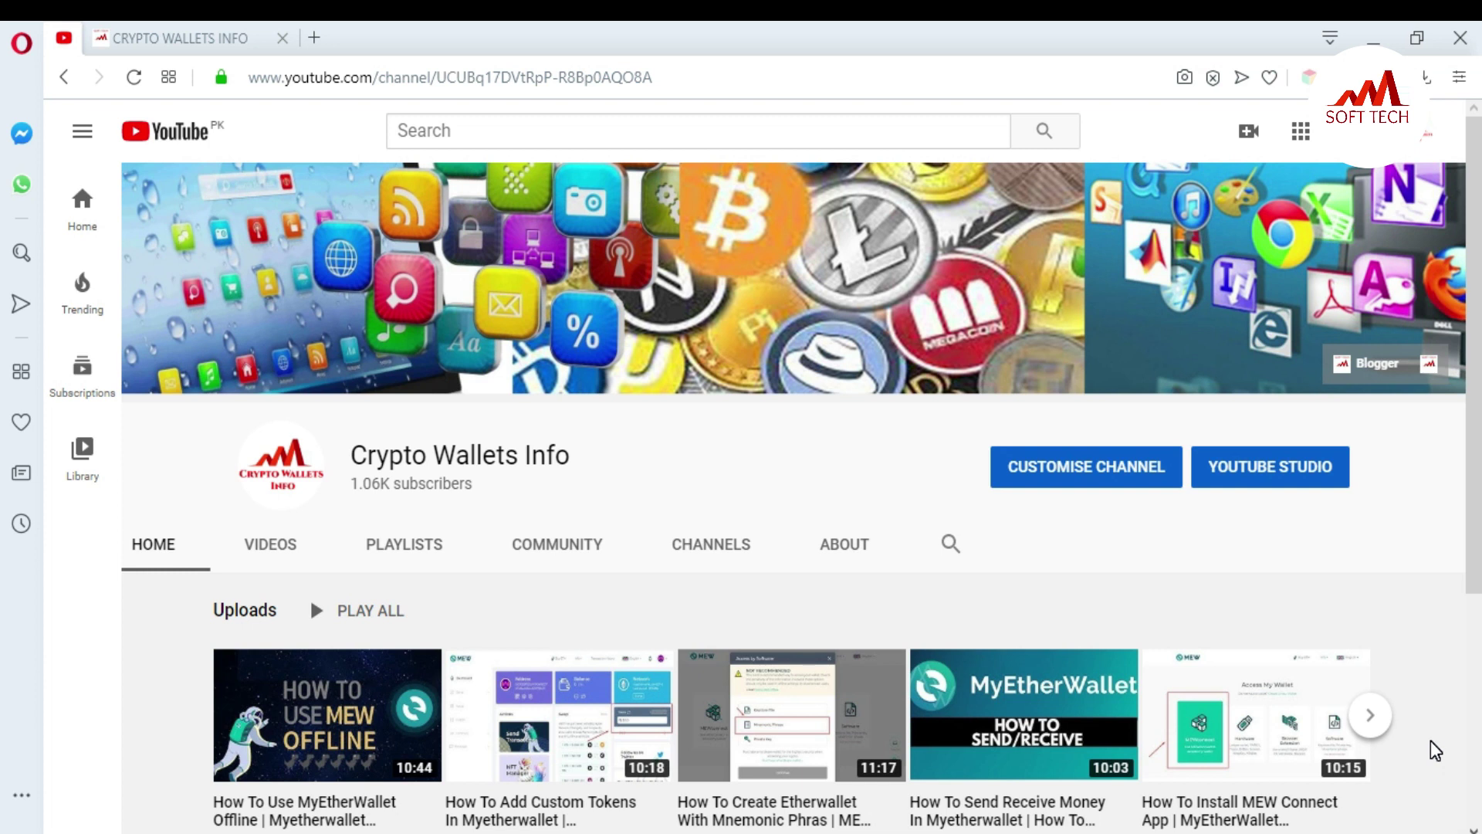
click(182, 35)
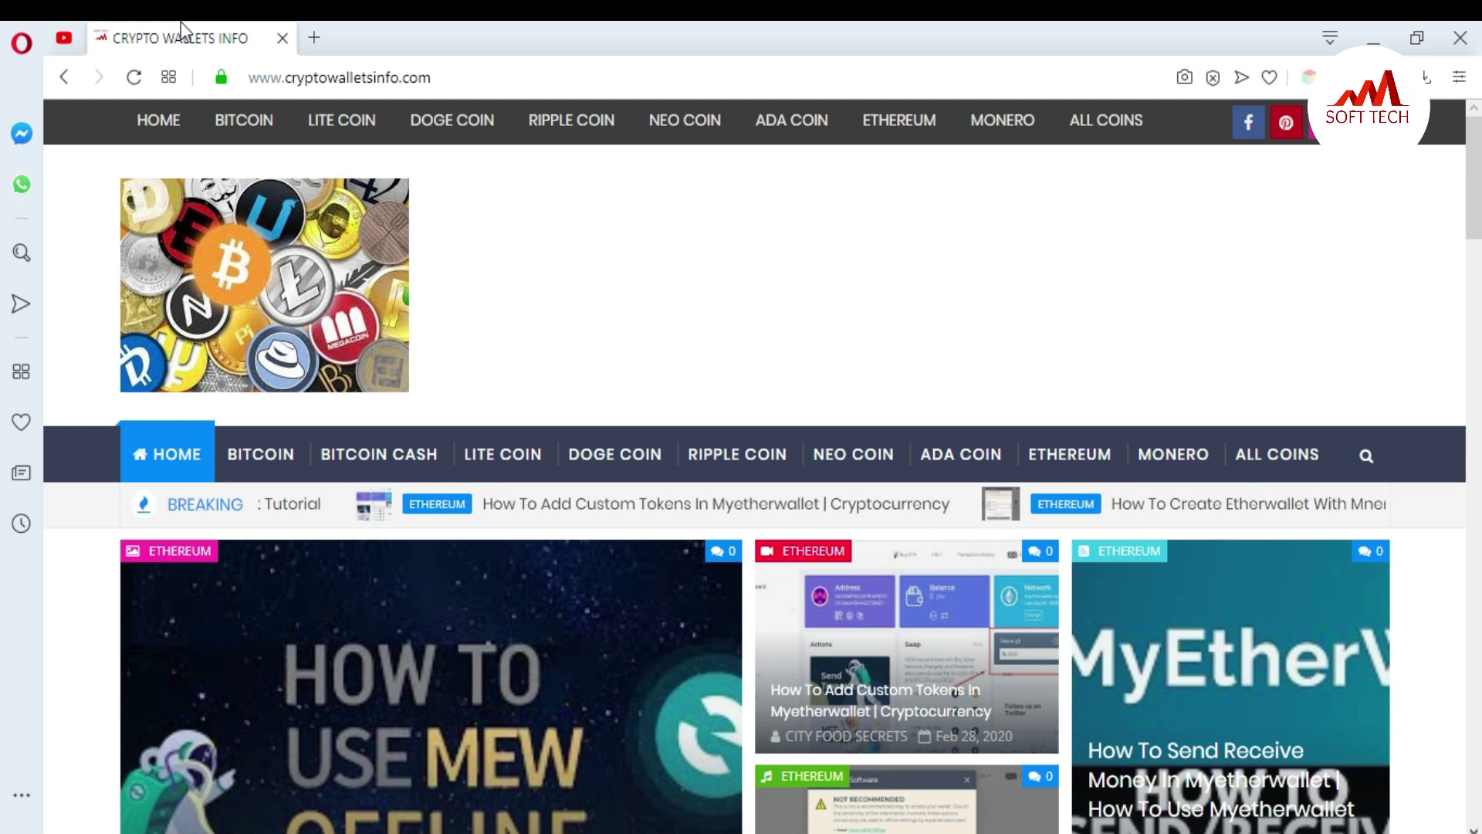
click(316, 37)
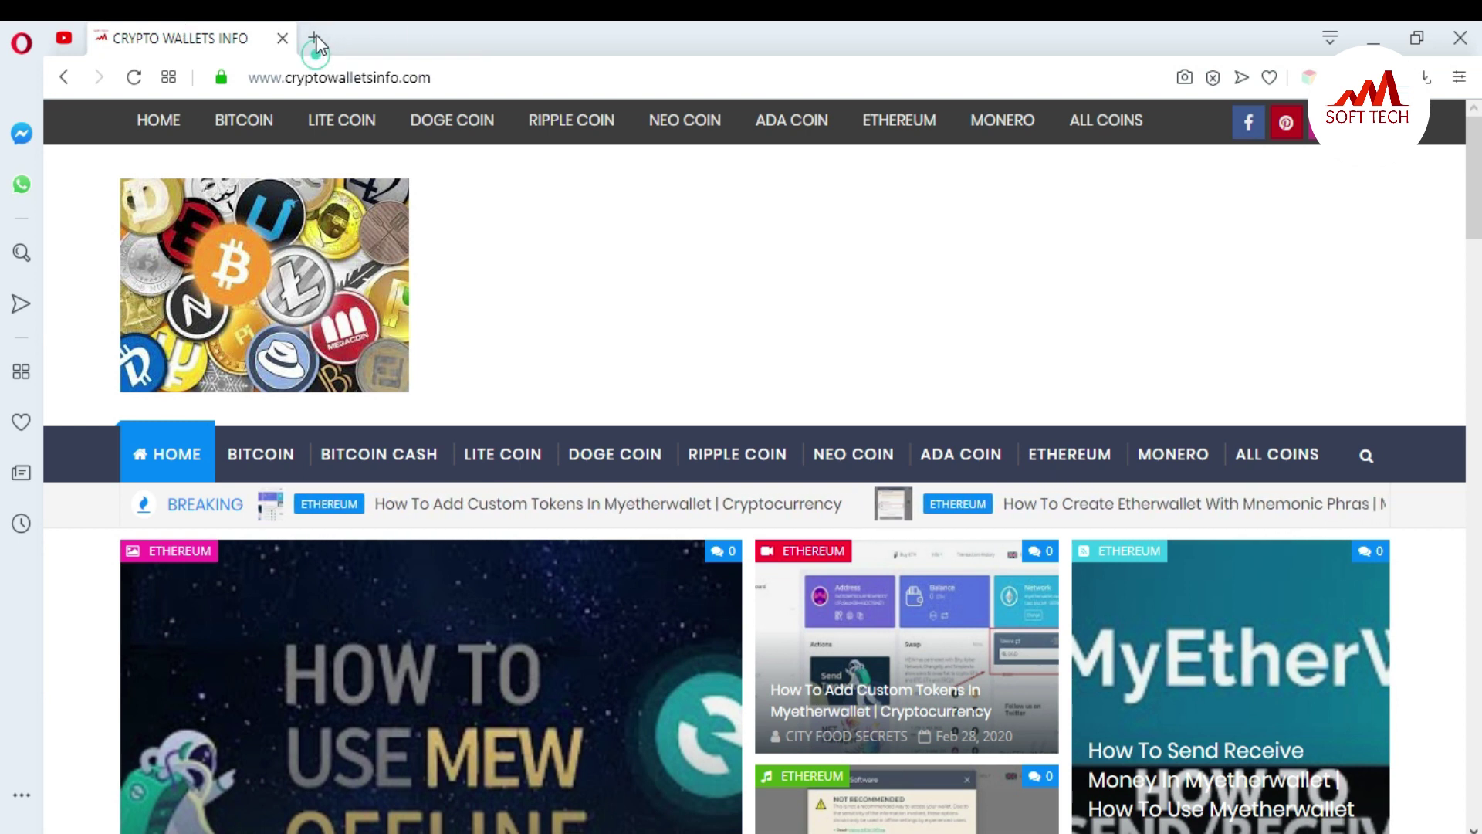
- In a new tab, go to google.com and search for 'metamask'
text(google.com)
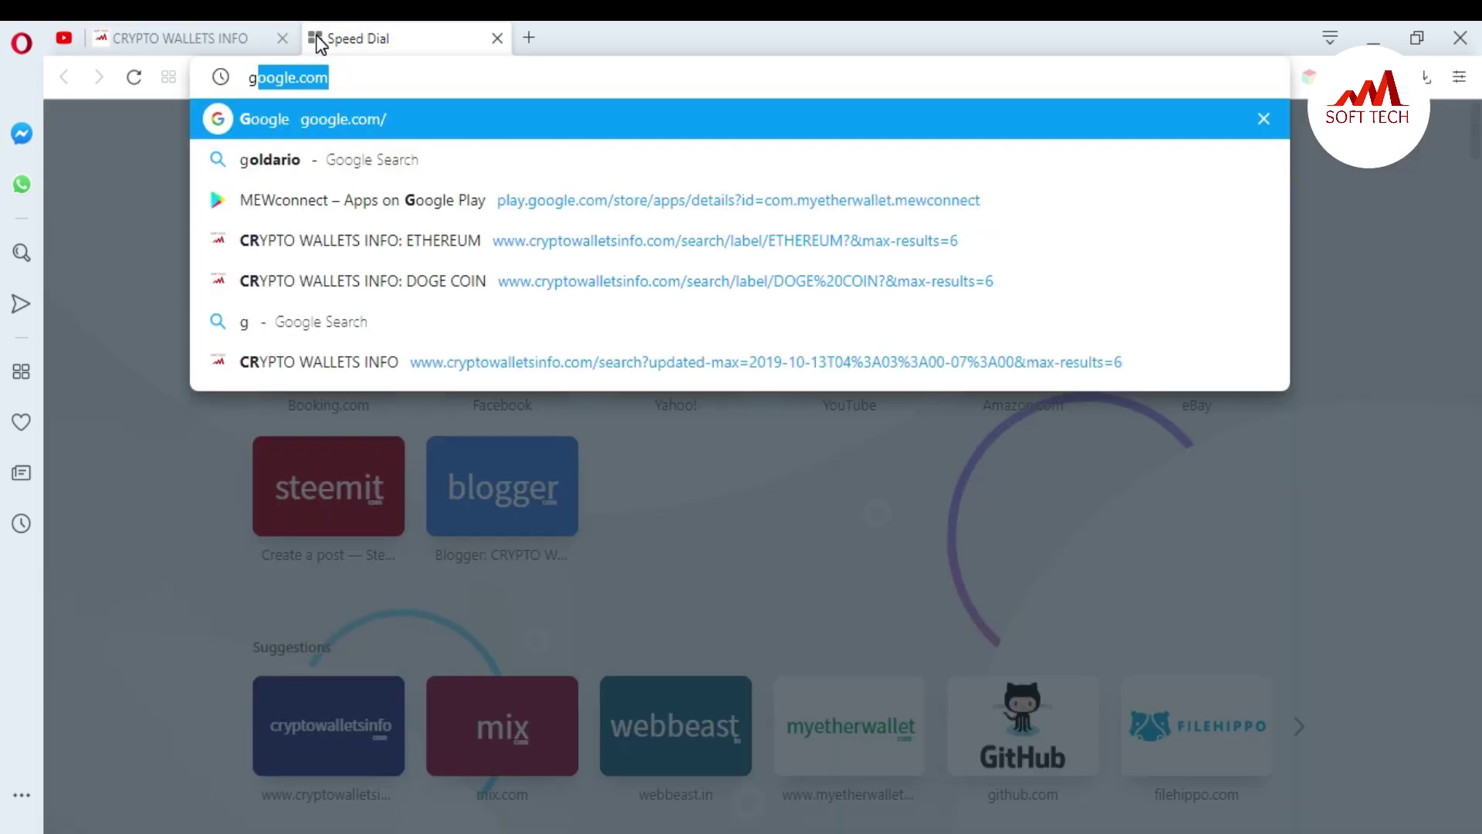
key(Return)
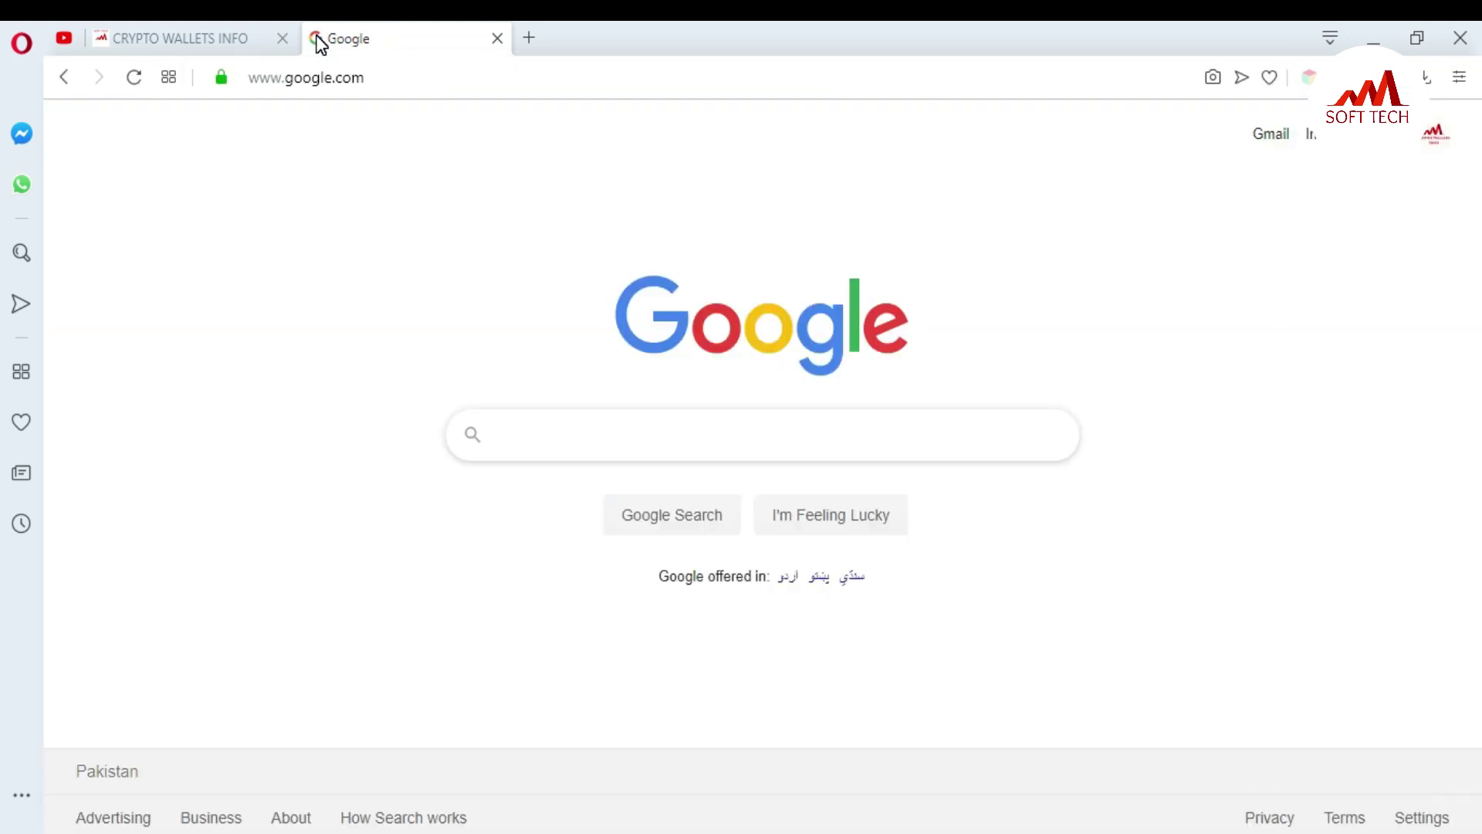
text(mw)
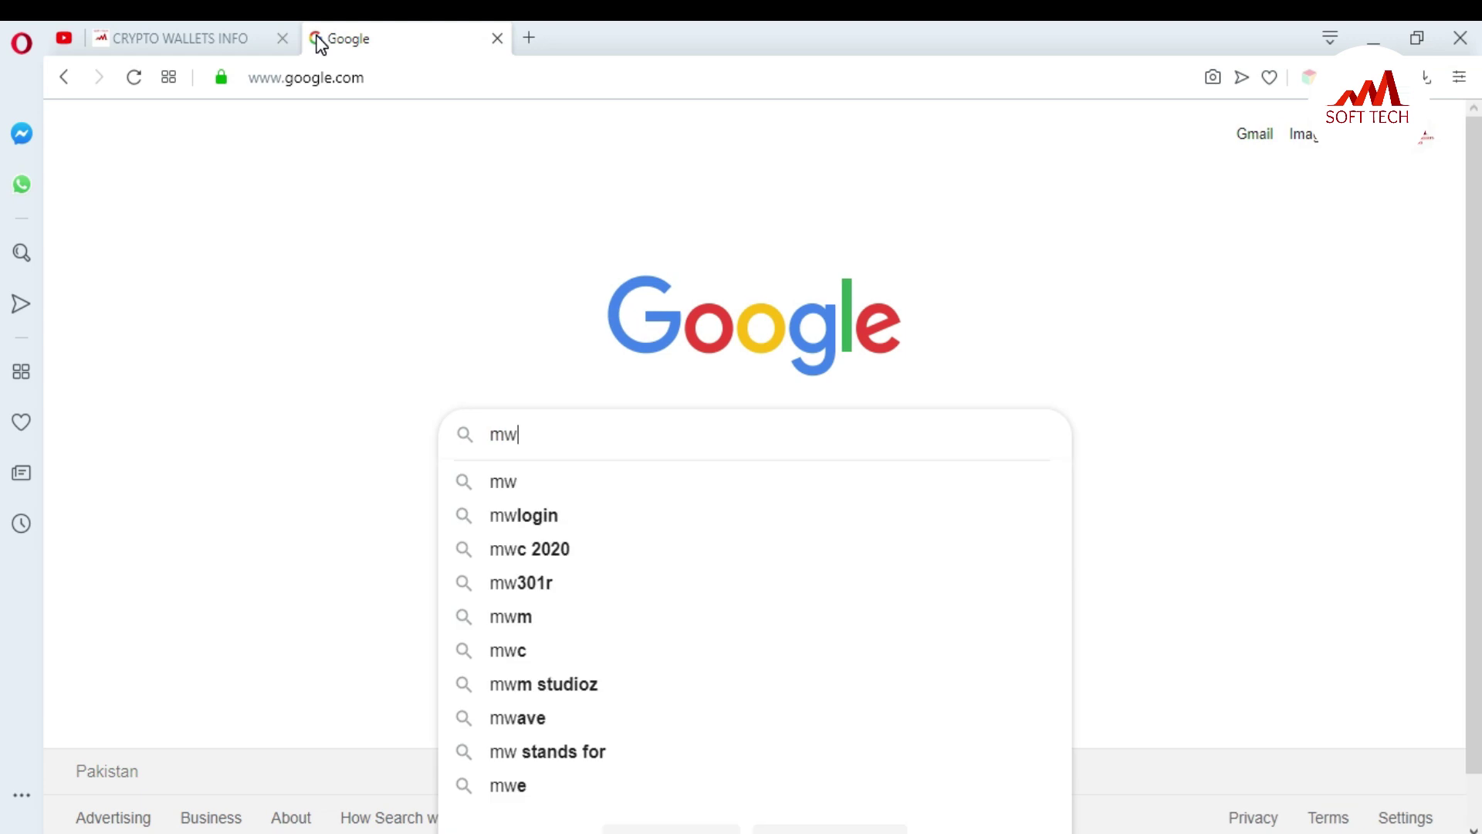
key(BackSpace)
text(etamas)
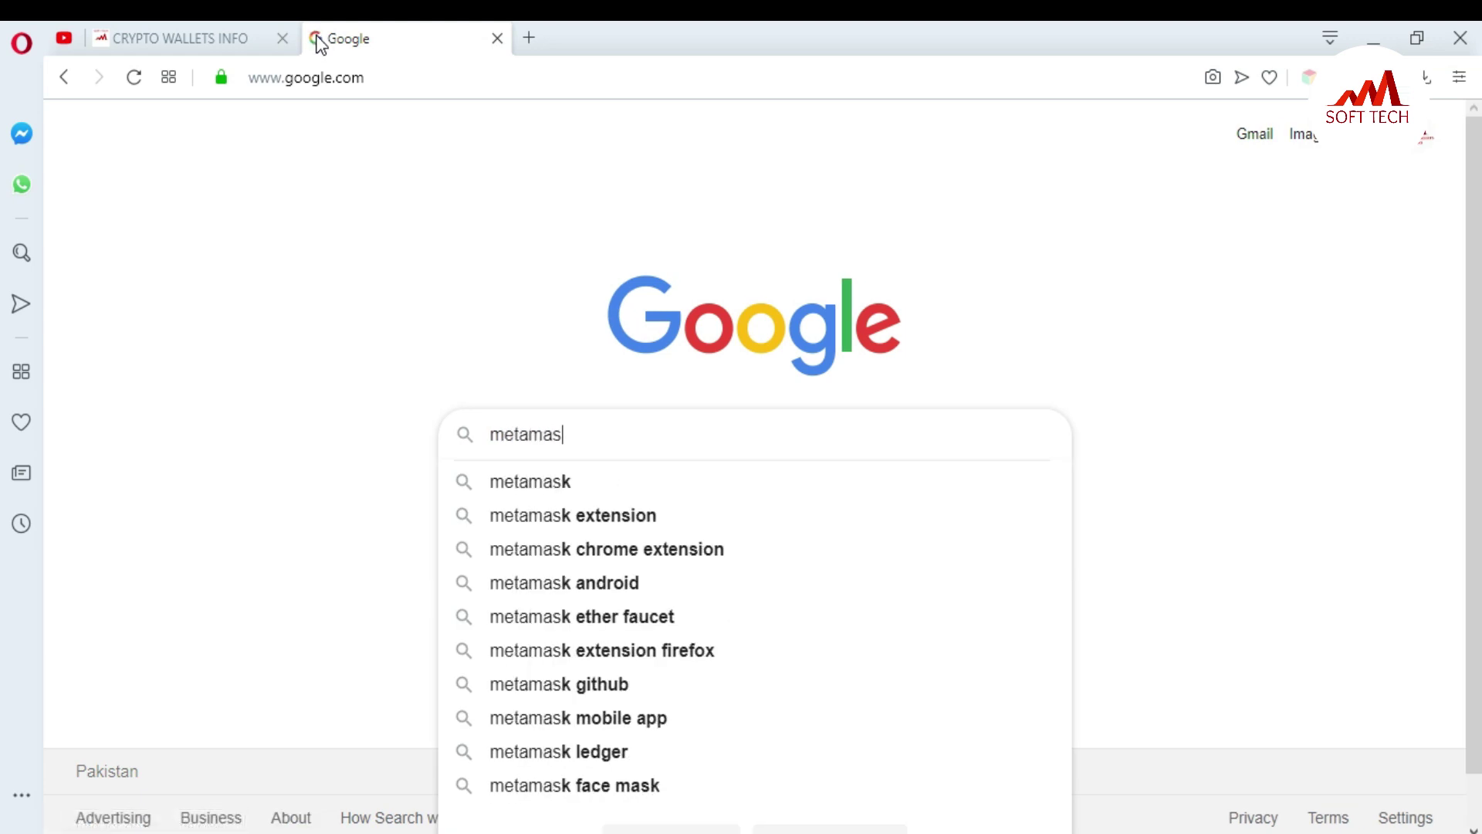
text(k)
key(Return)
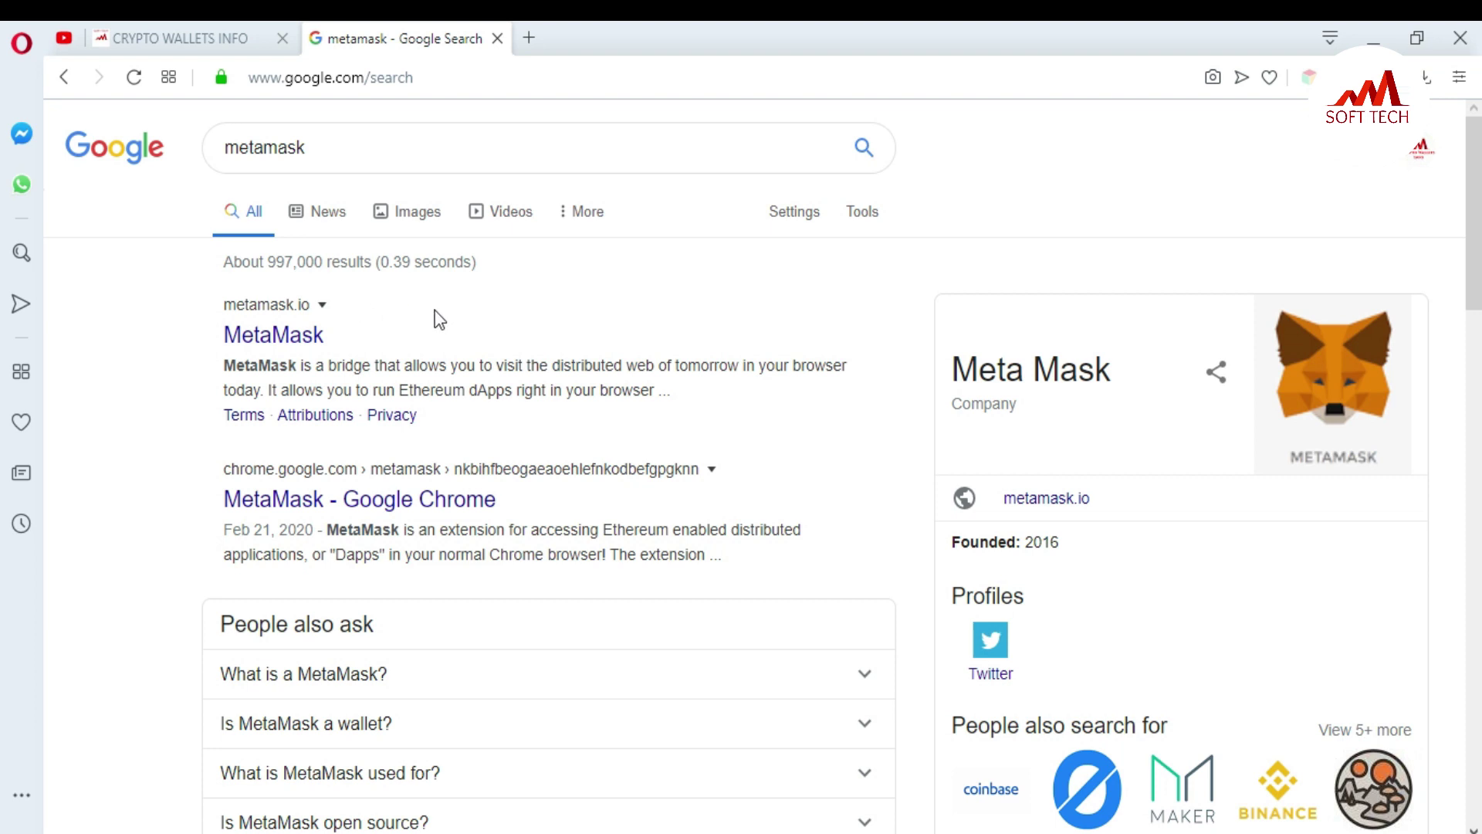
- Open the metamask.io result and scroll down to its browser extension download links
click(283, 344)
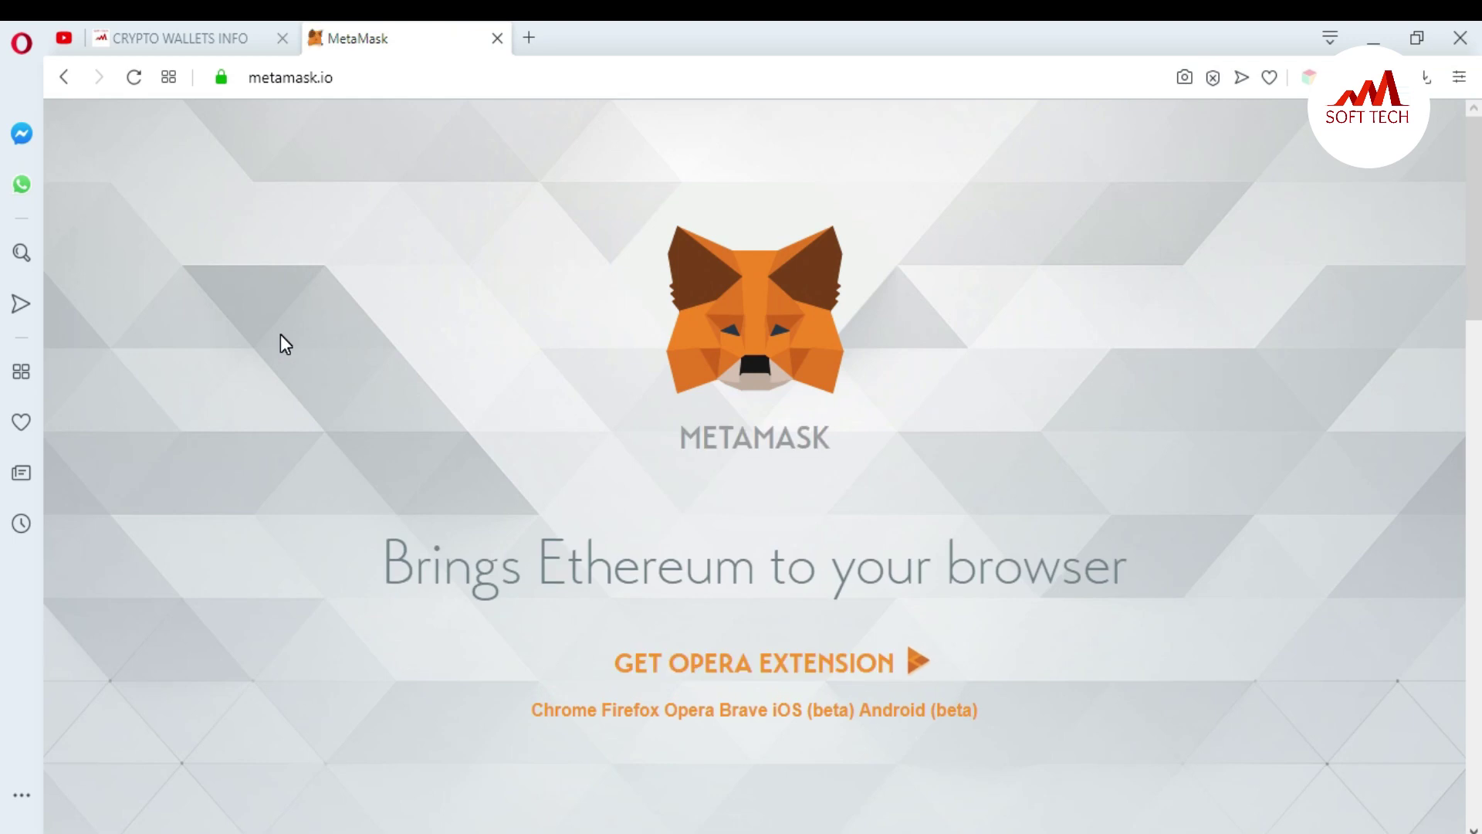
mouse_move(1474, 216)
mouse_down()
mouse_move(1479, 276)
mouse_move(1476, 231)
mouse_up()
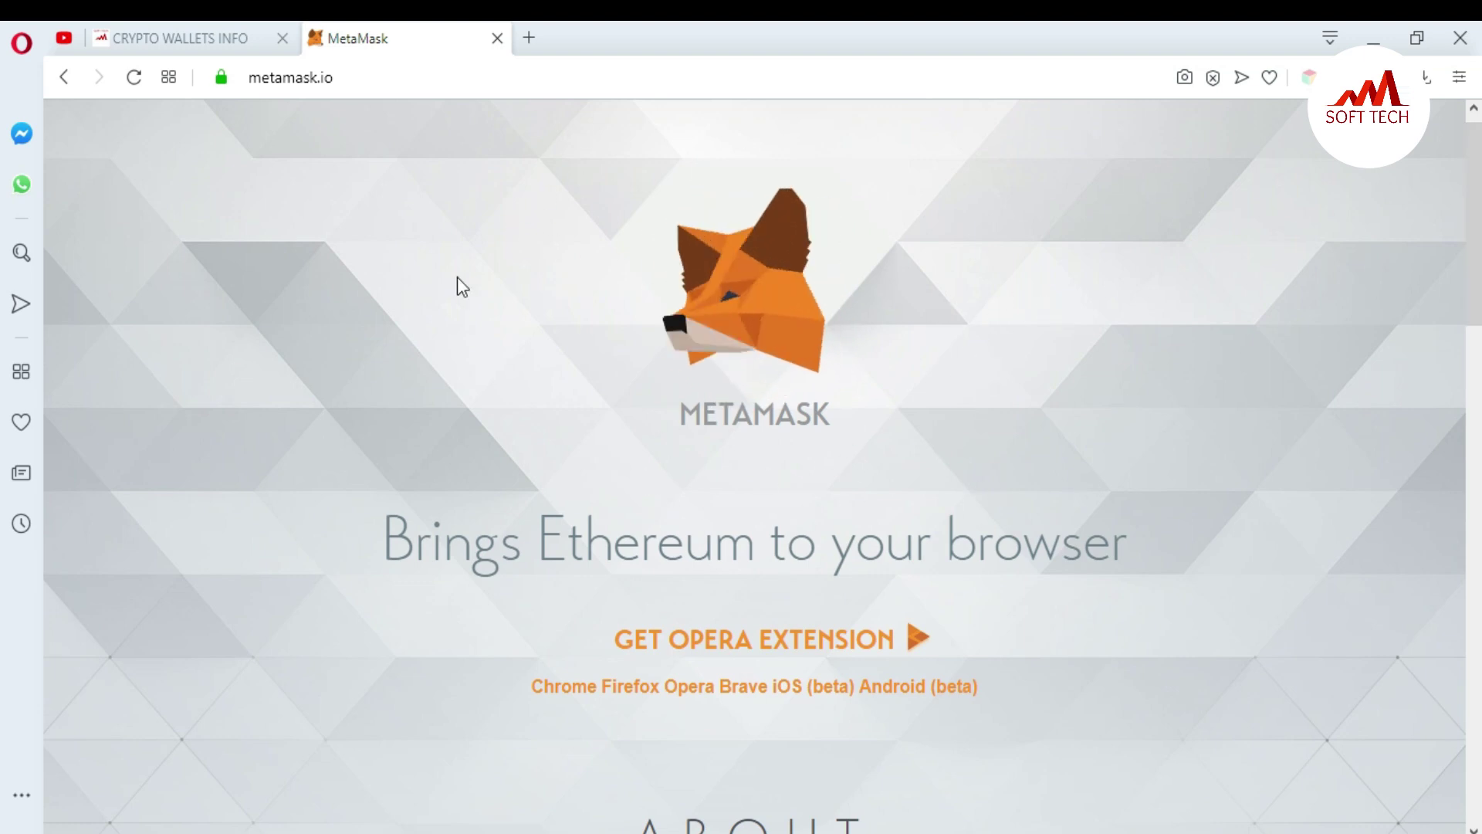
drag(1472, 291, 1472, 391)
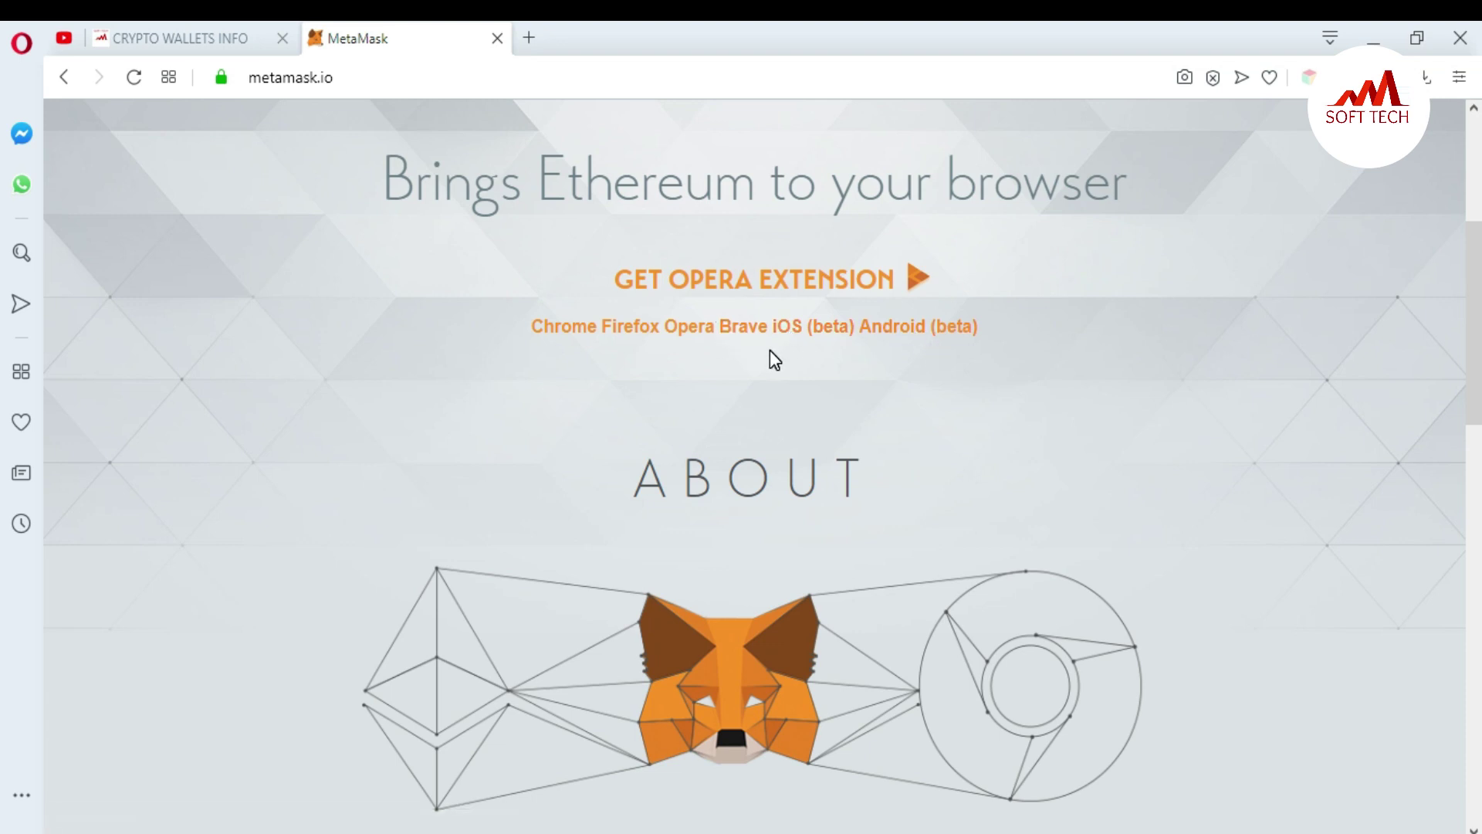
- Install the MetaMask extension from its Opera add-ons page
click(688, 327)
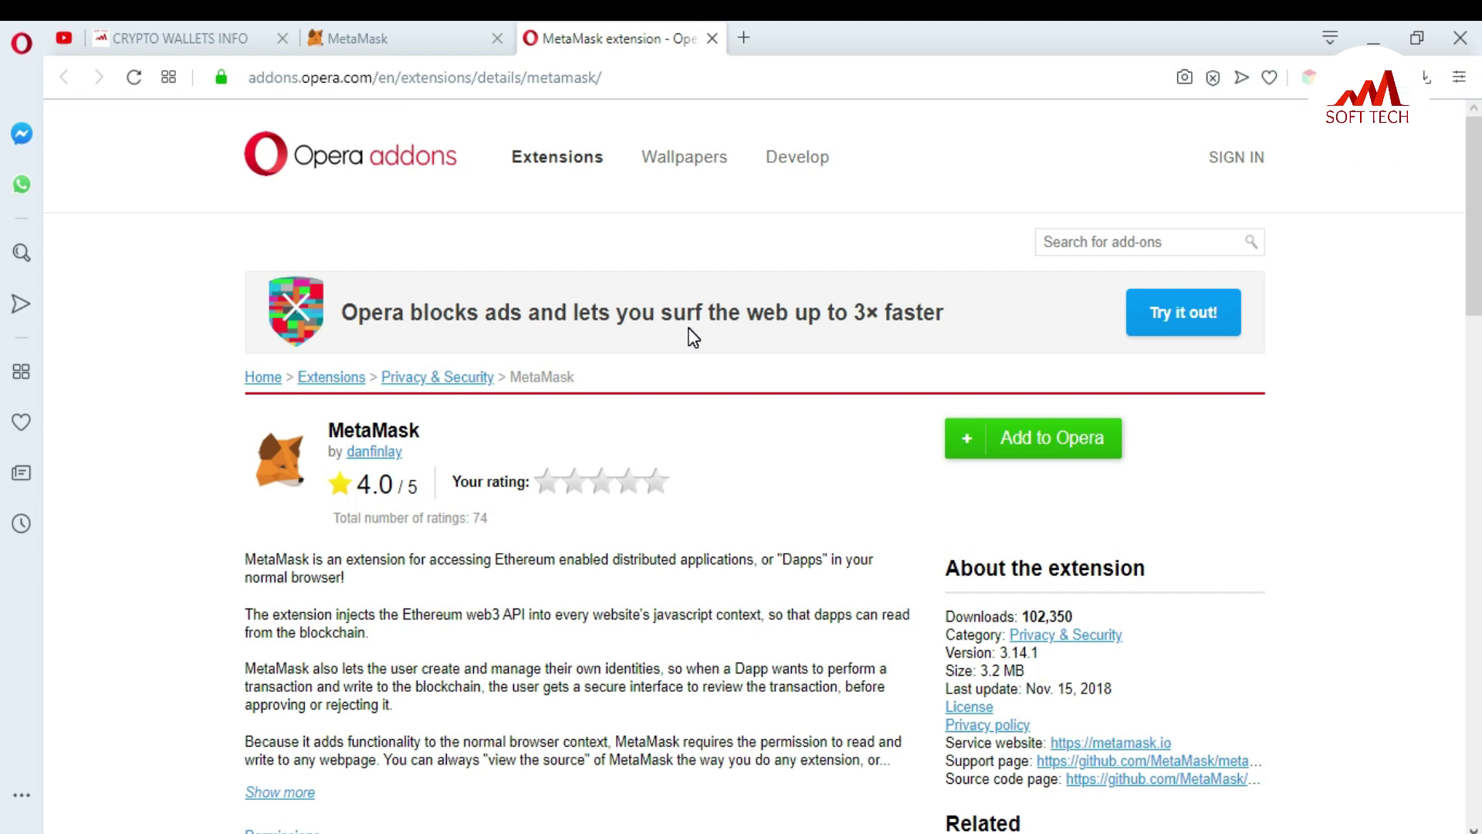
click(1048, 450)
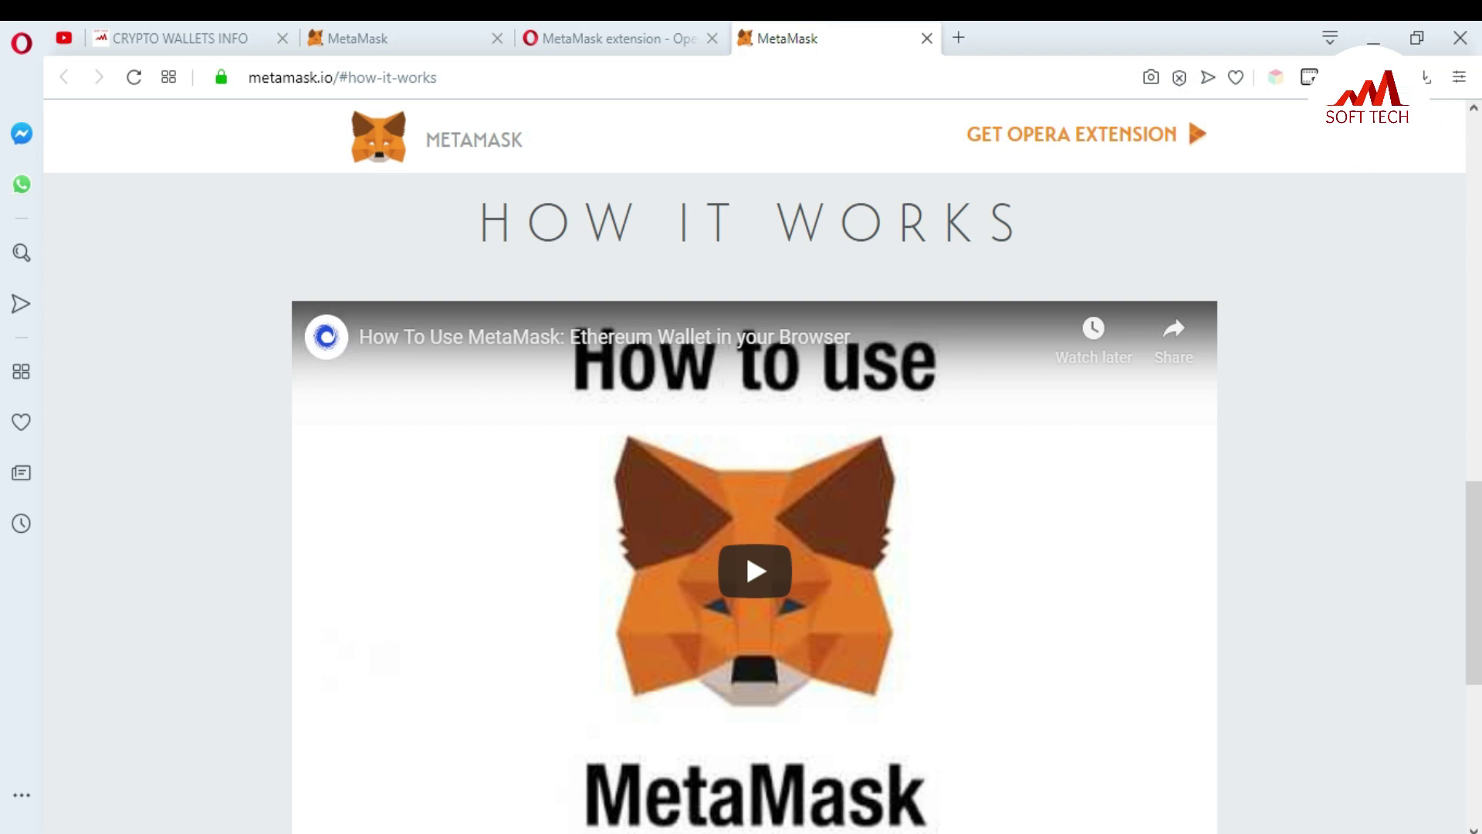
- Open the MetaMask extension popup from the toolbar fox icon
click(1368, 77)
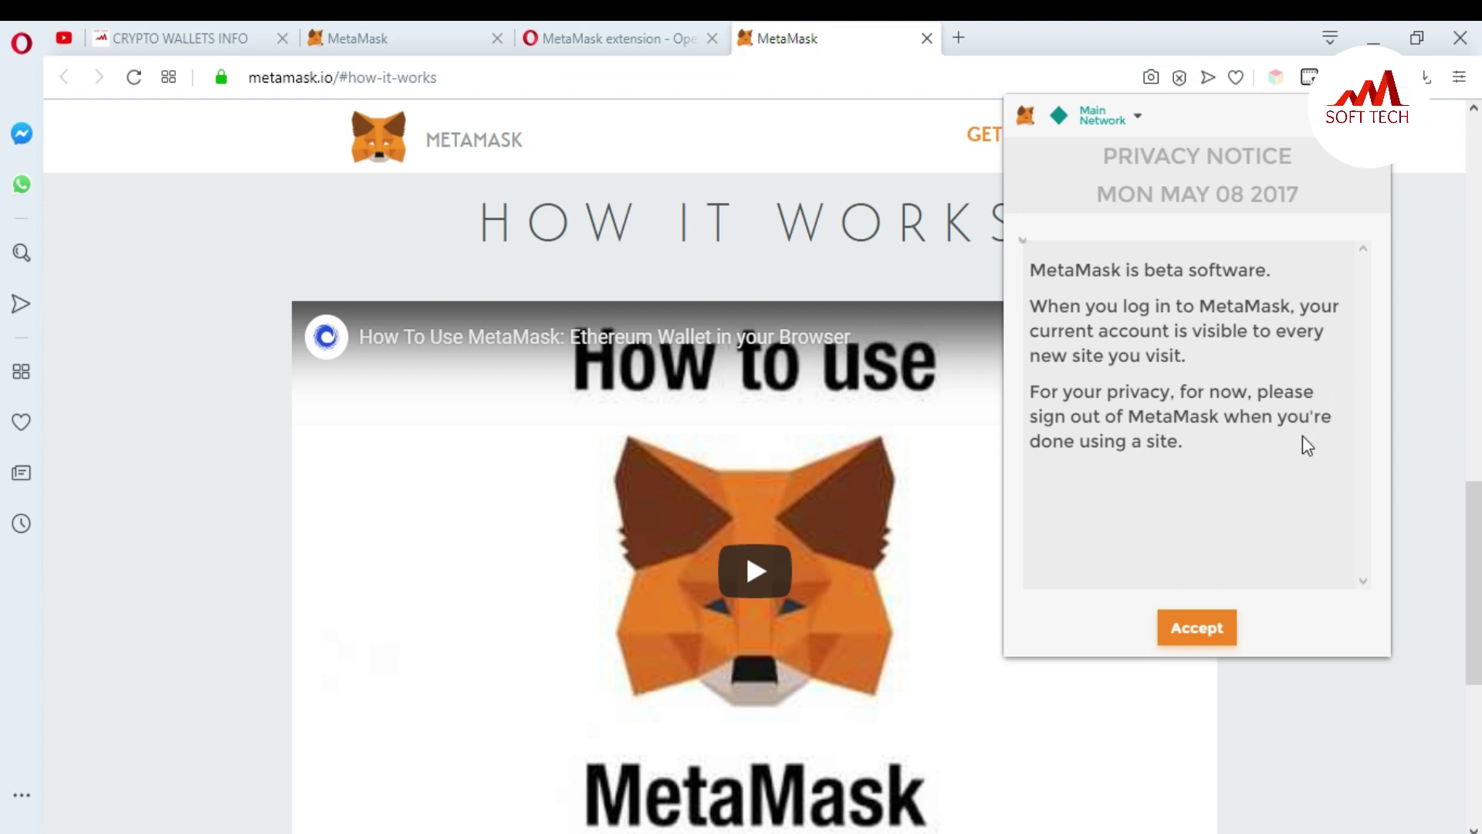
- Accept MetaMask's Privacy Notice and Terms of Use to reach the new DEN password form
click(1210, 639)
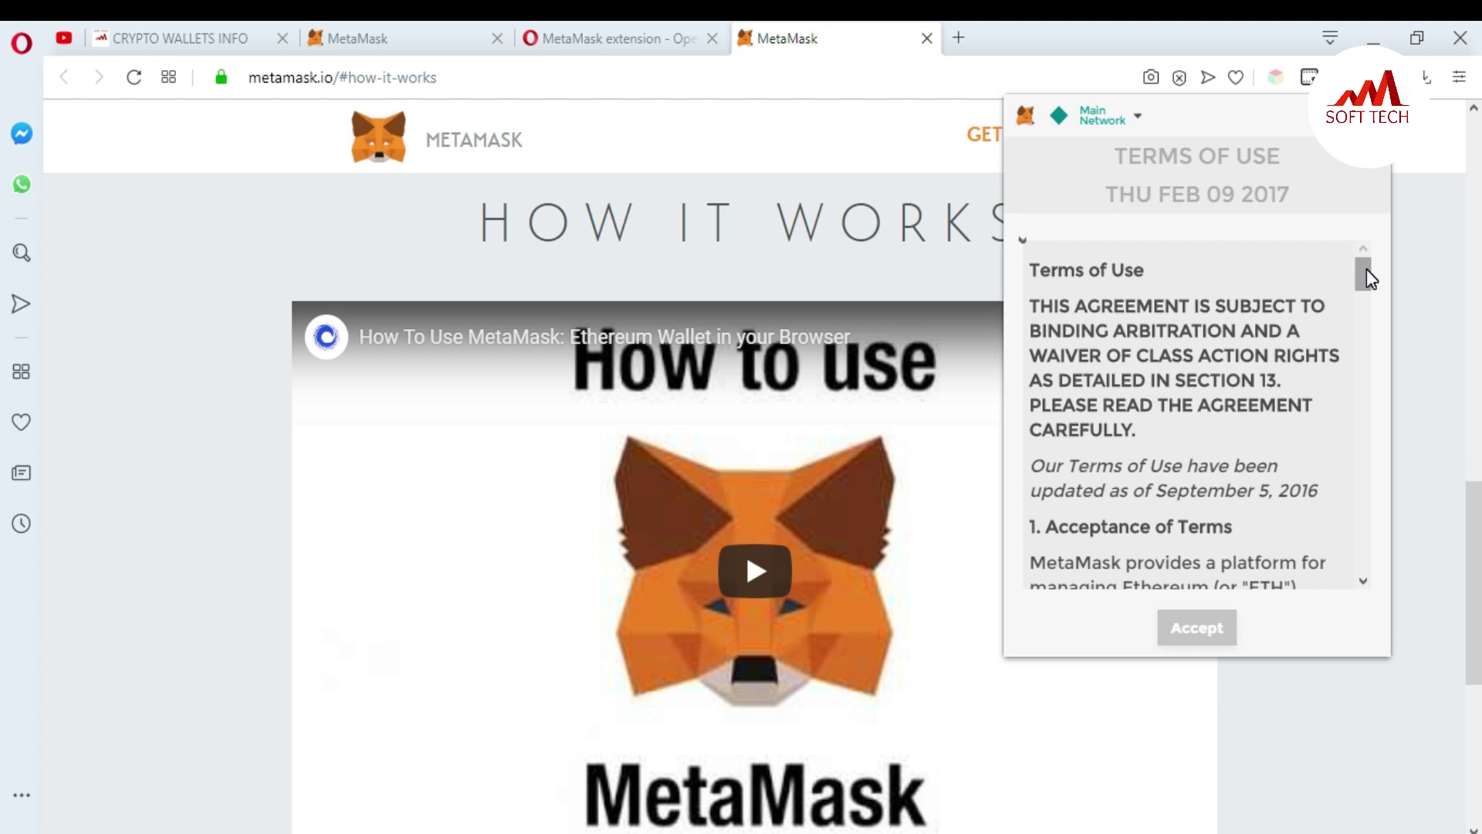
drag(1368, 278, 1367, 527)
drag(1365, 543, 1367, 566)
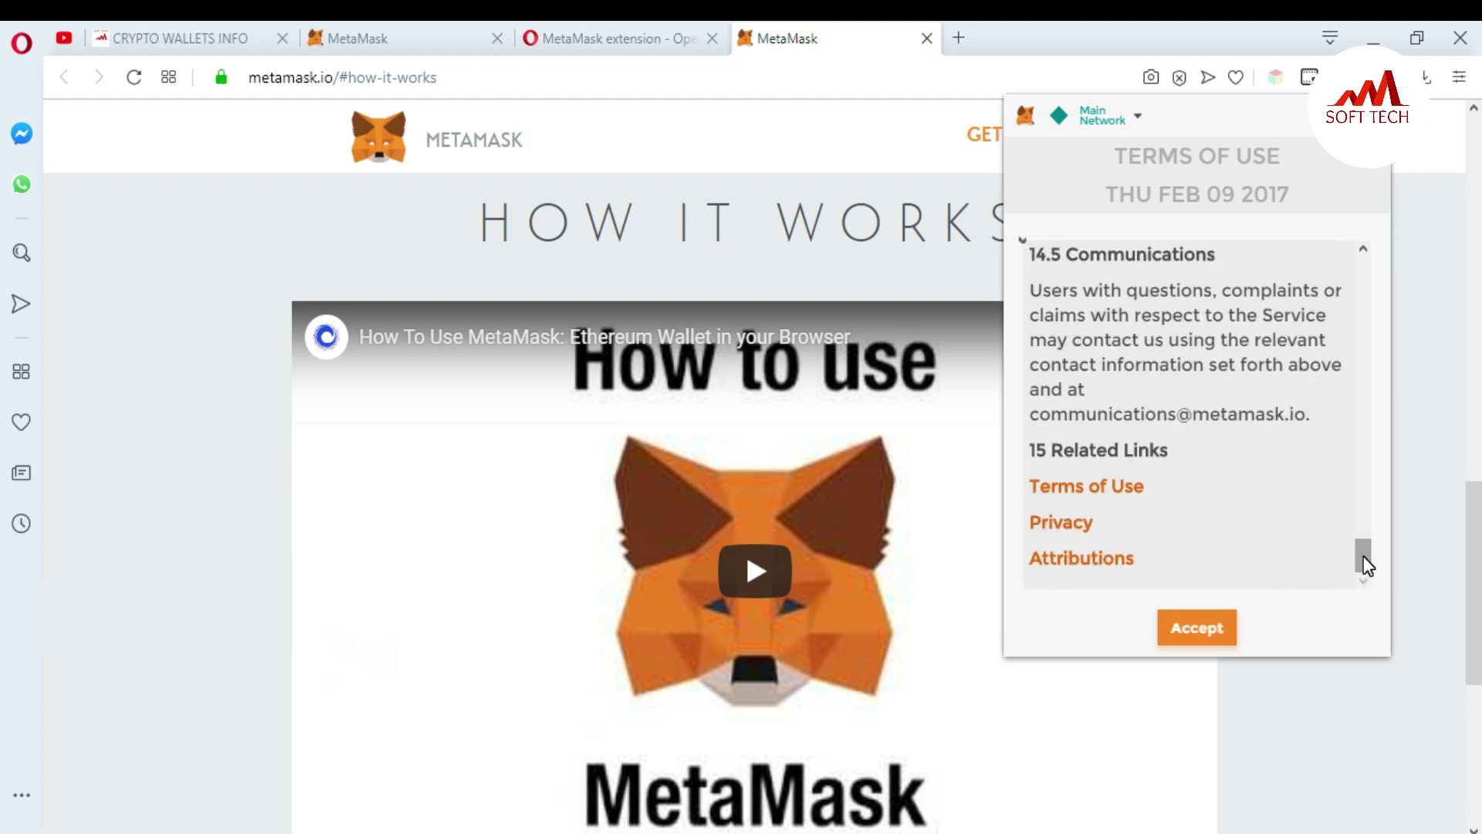
click(1197, 632)
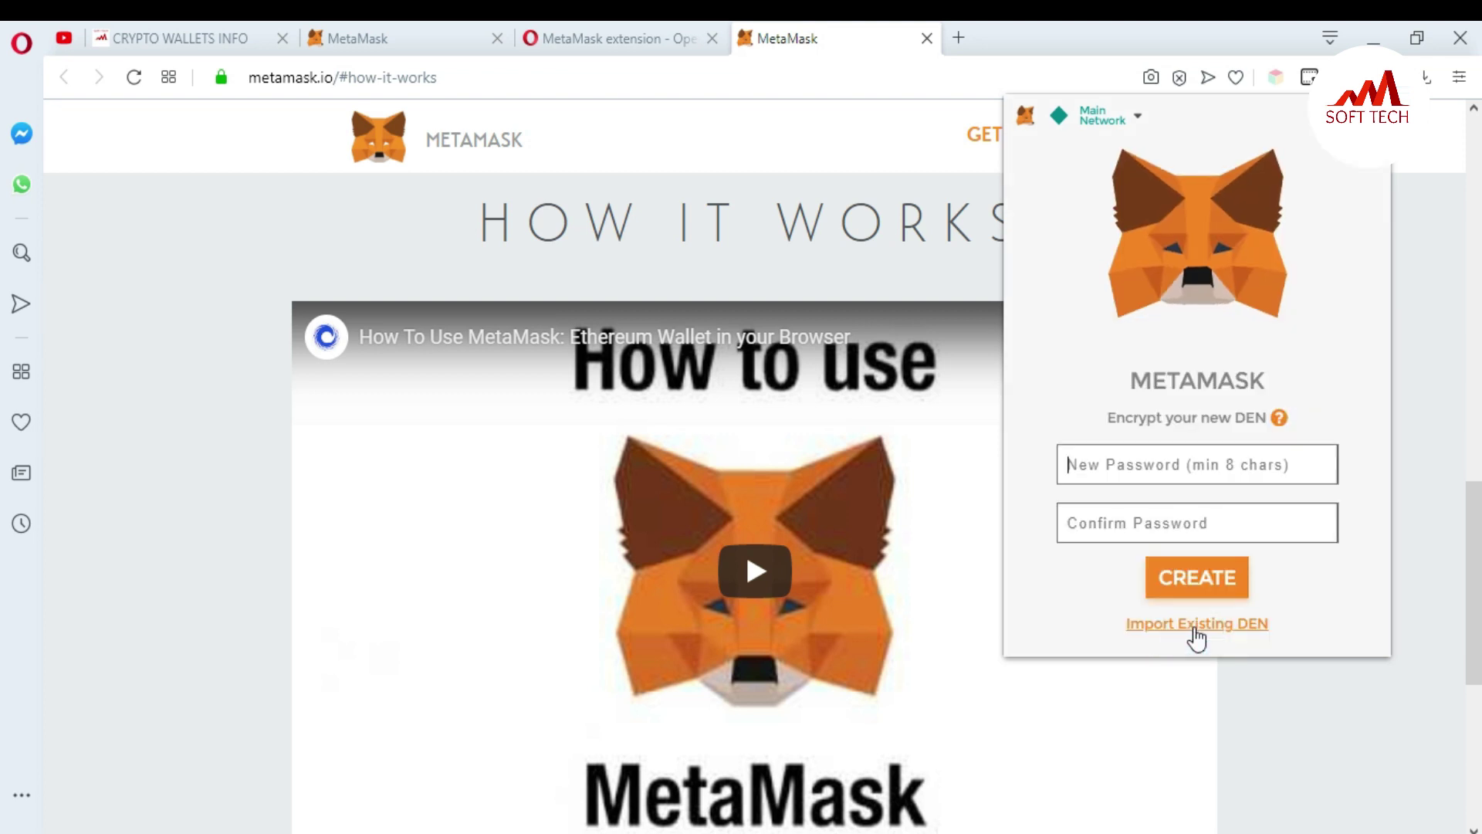
- Enter and confirm an eleven-character wallet password, then create the MetaMask vault
click(1184, 468)
text(a)
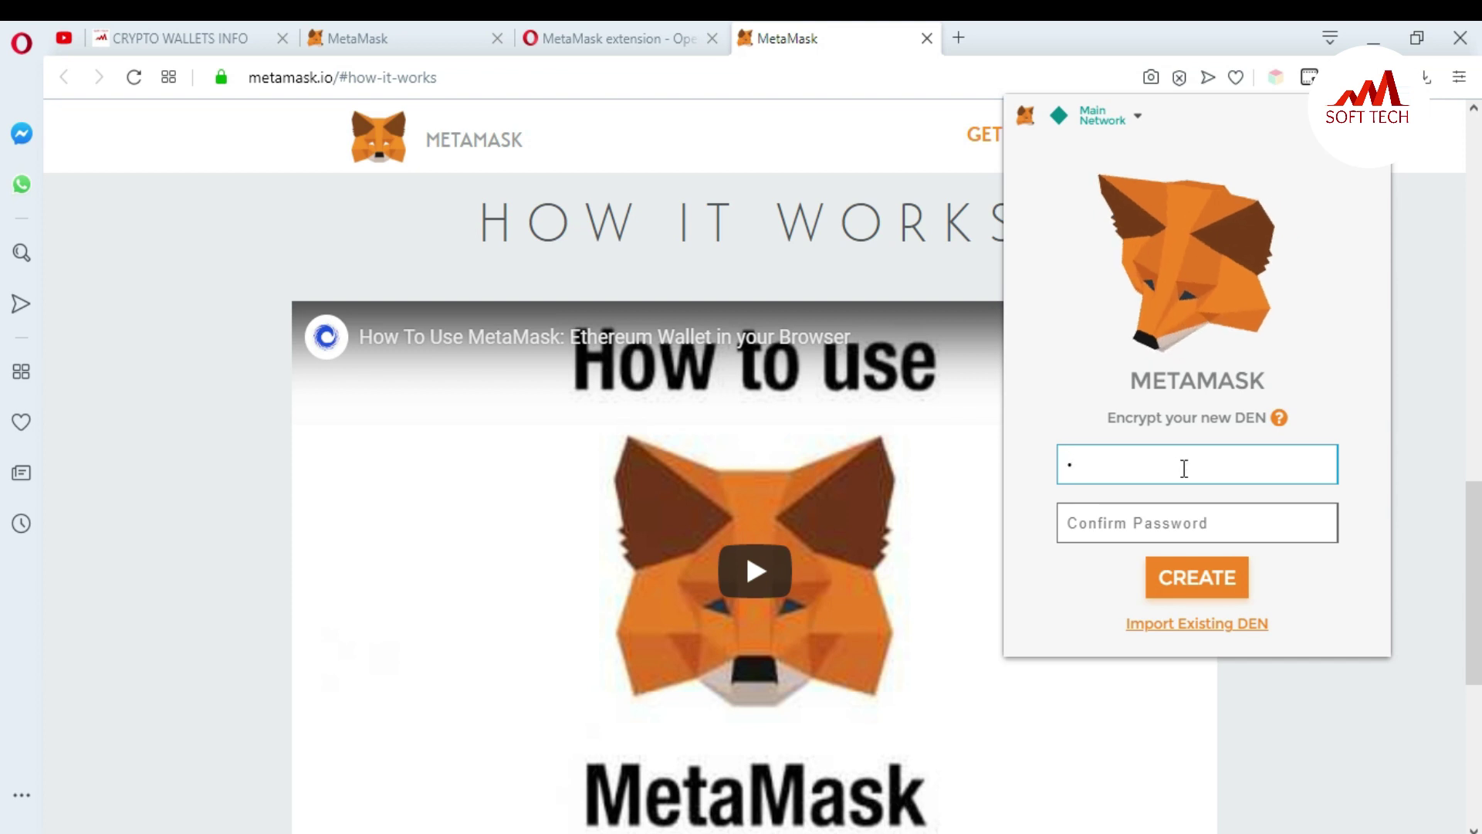
text(aaaaa)
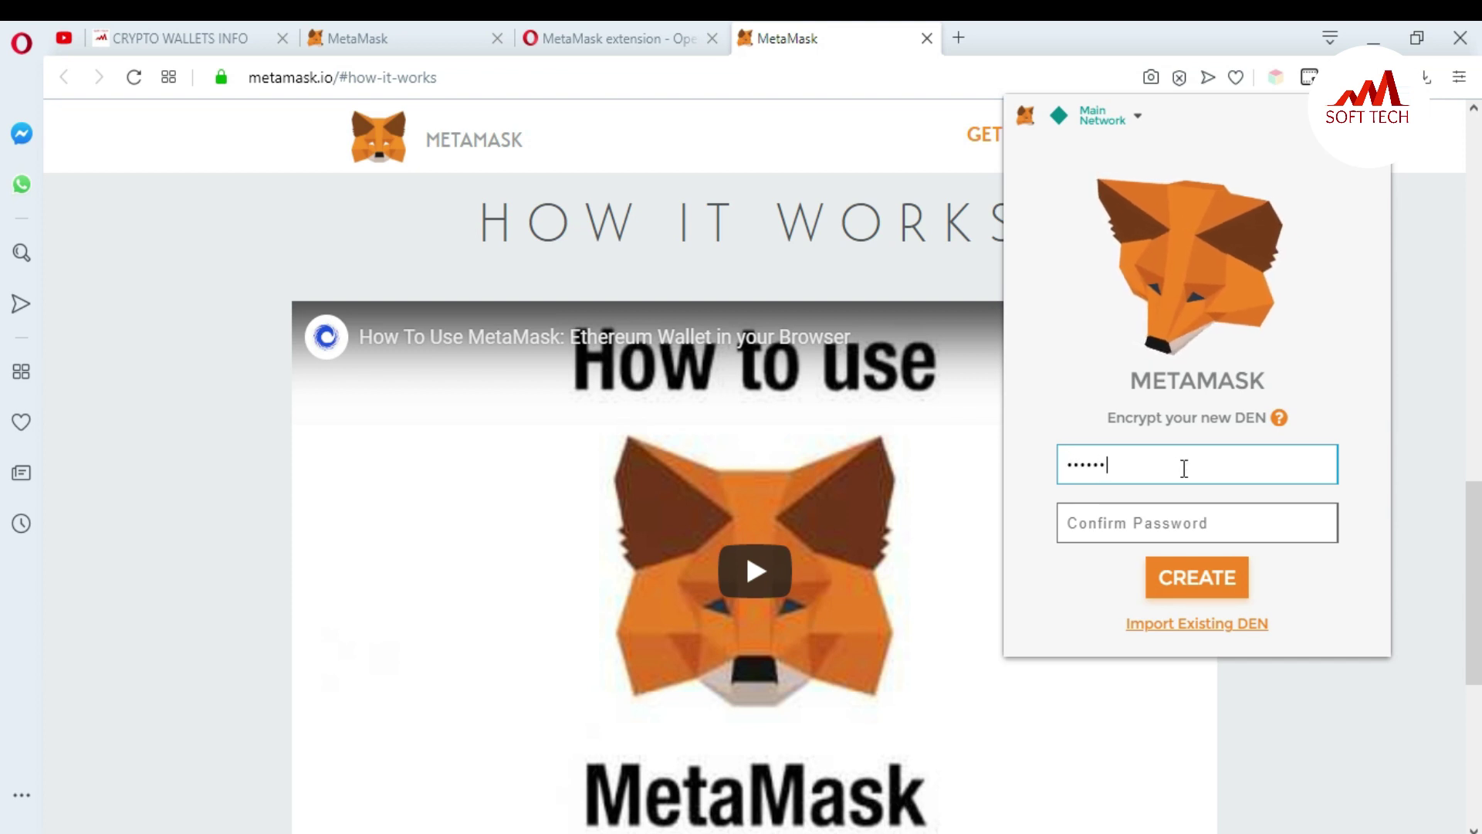
text(aaaa)
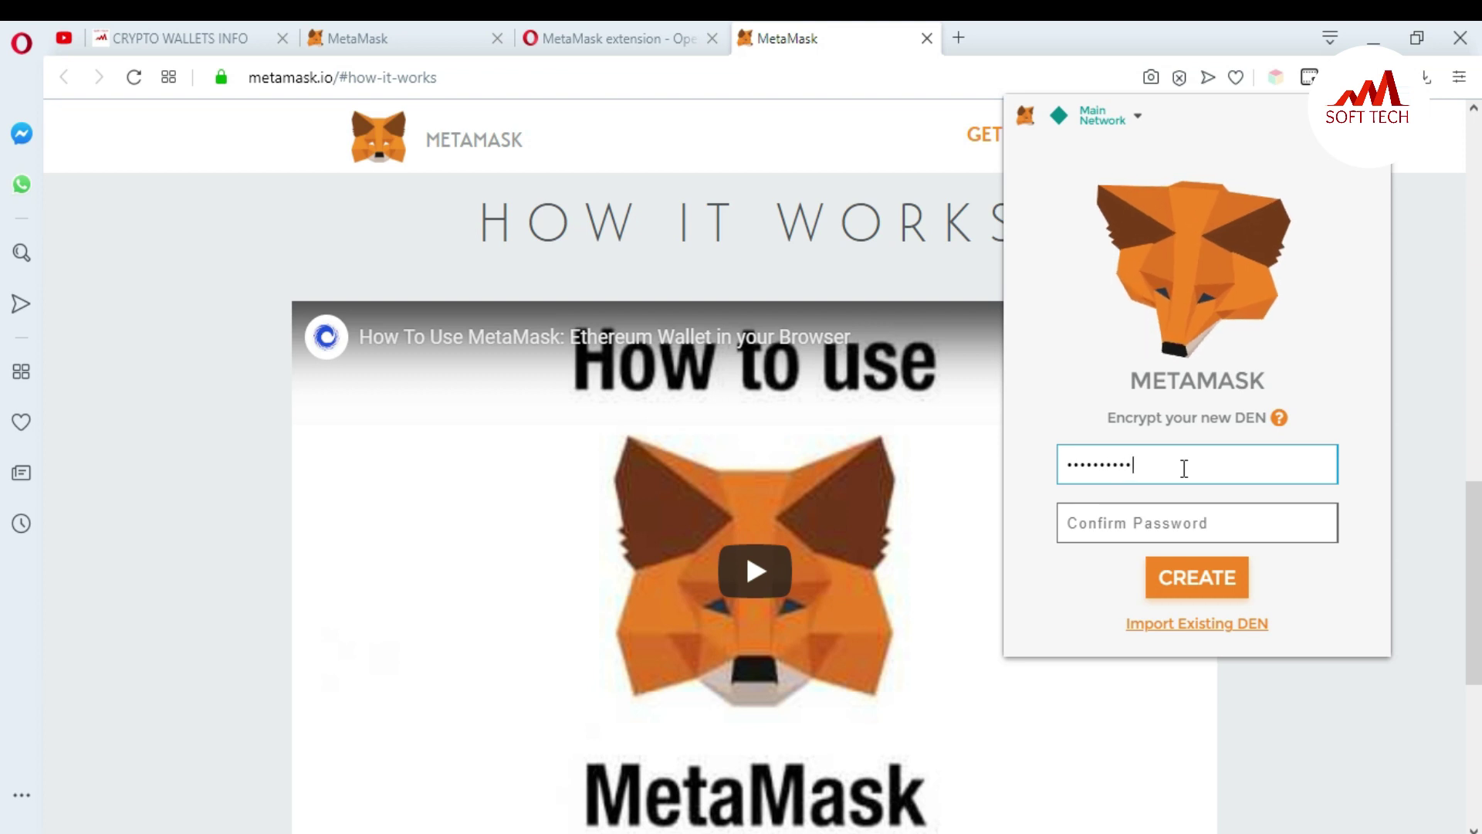
text(a)
key(Tab)
text(a)
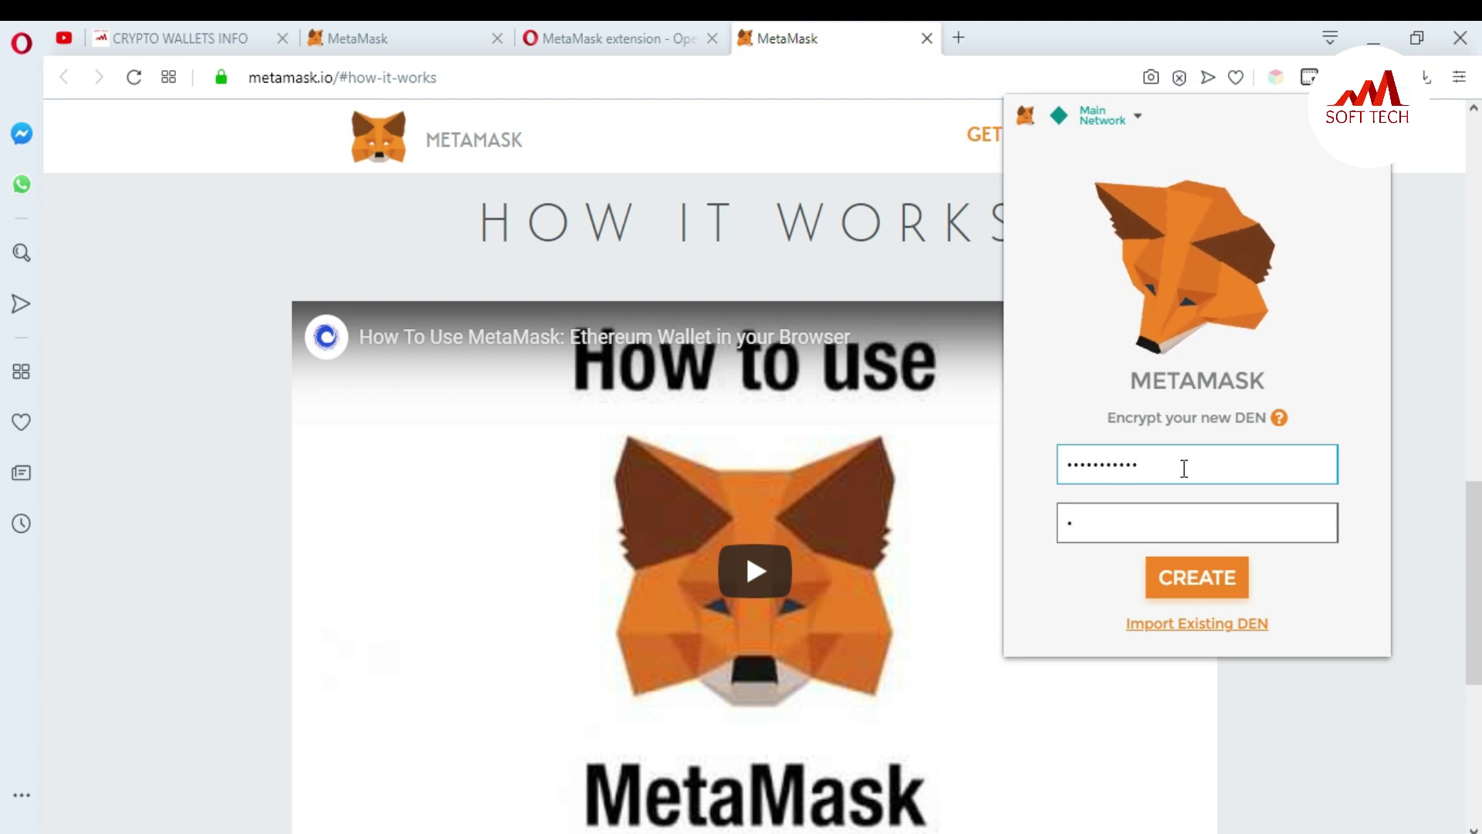
text(aaa)
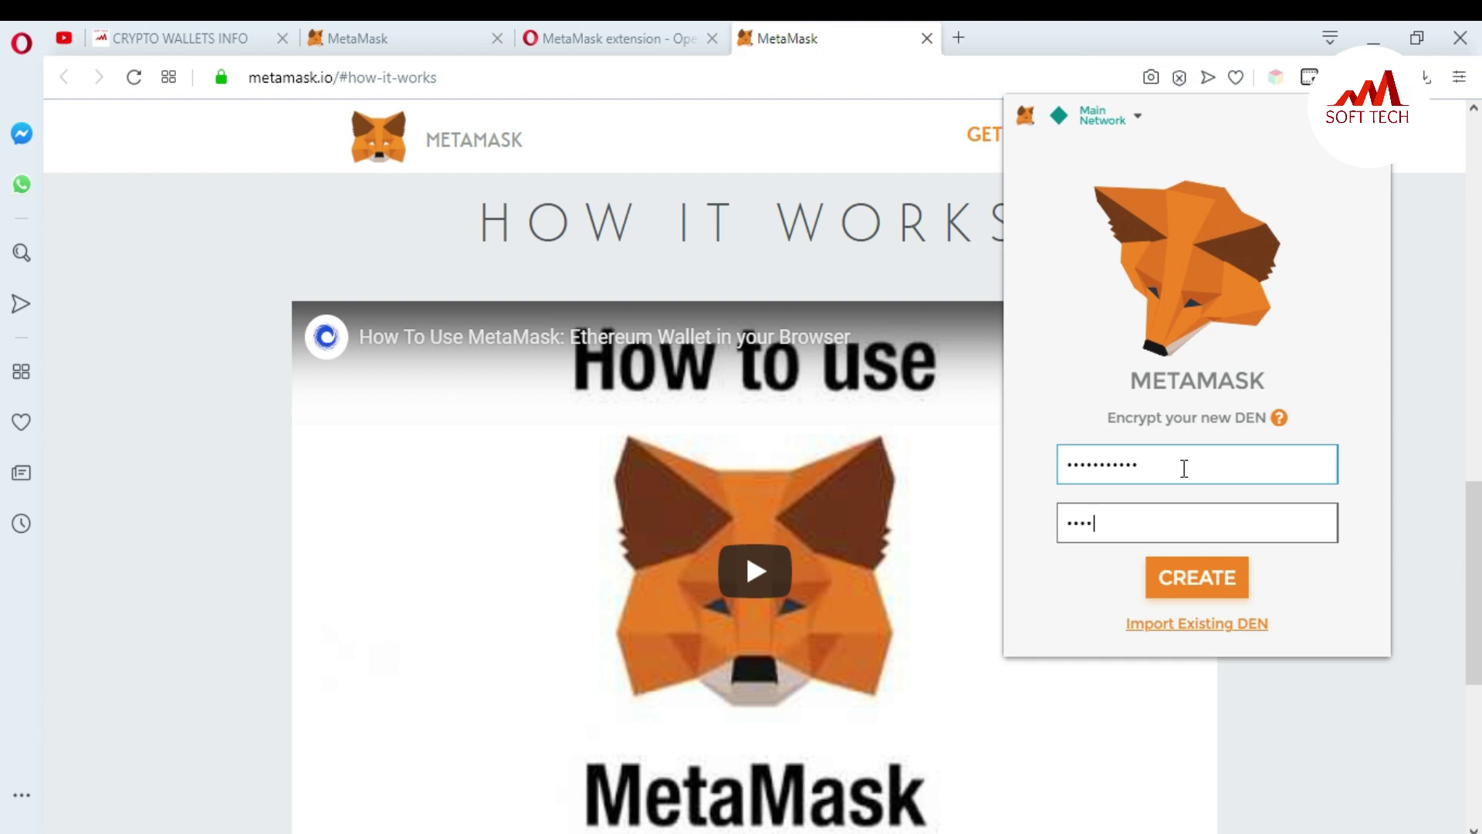
key(BackSpace)
key(BackSpace)
key(BackSpace)
key(BackSpace)
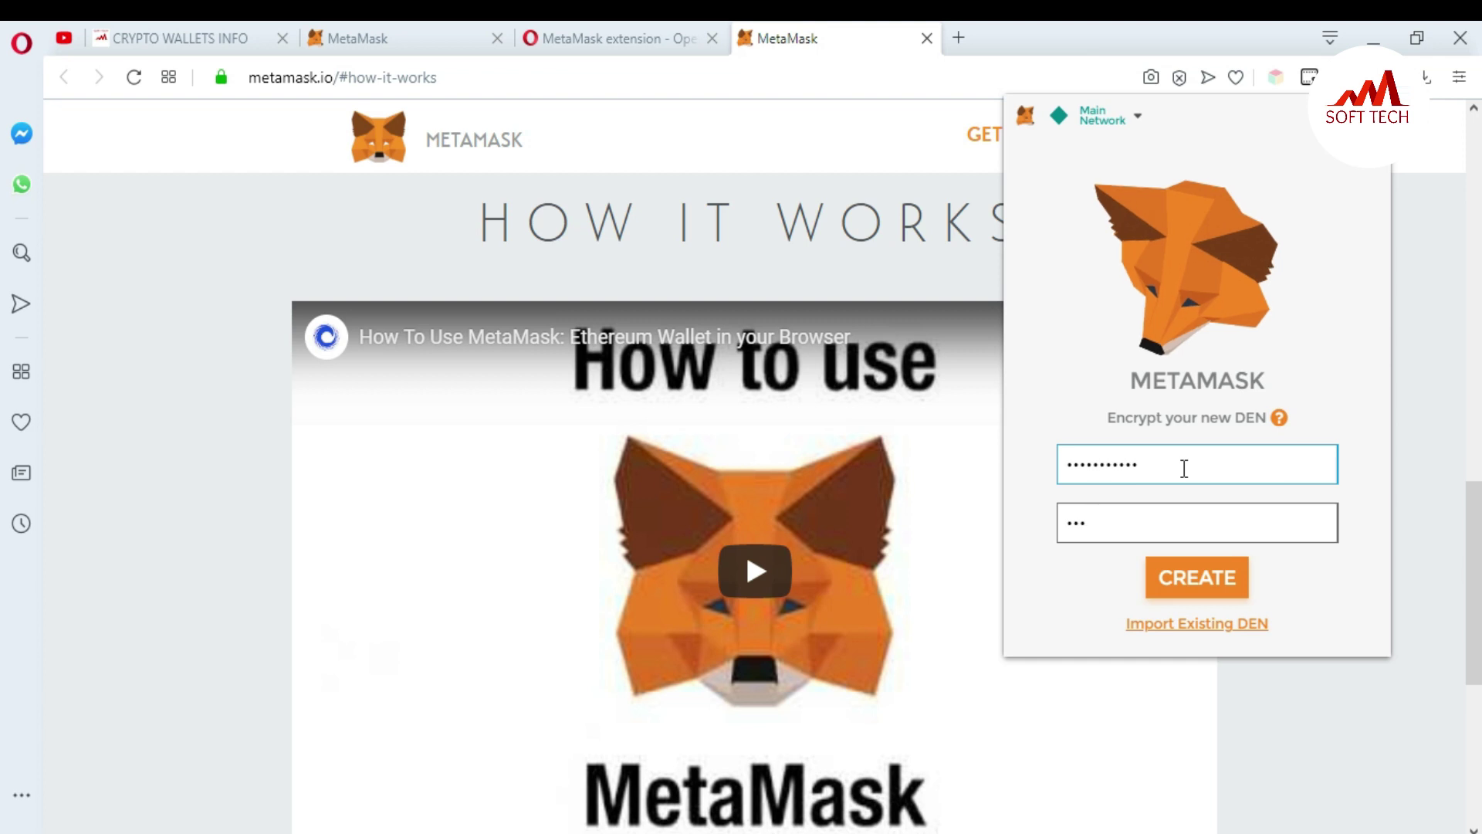
text(aaaaaaa)
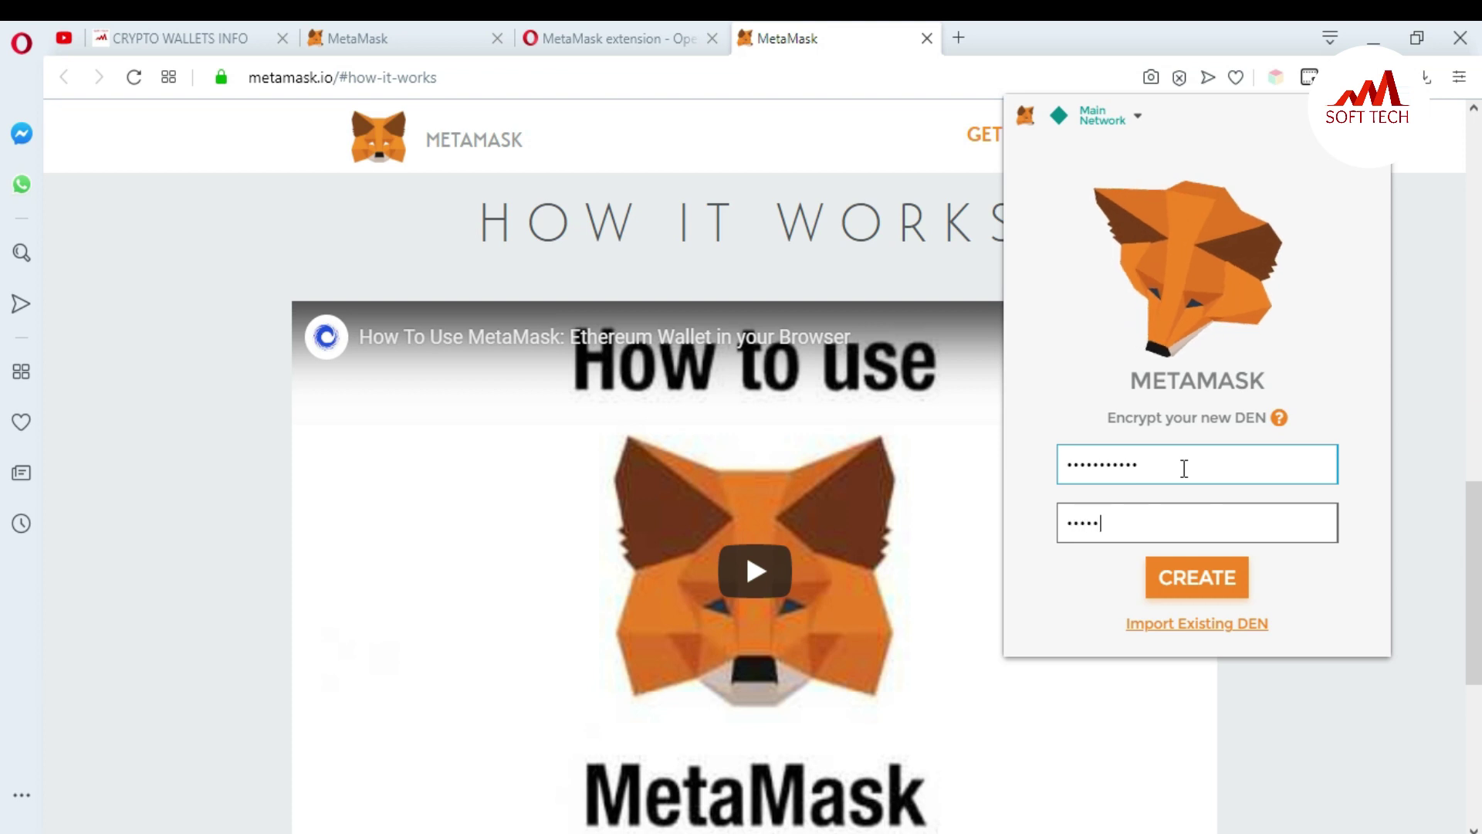
text(aaaa)
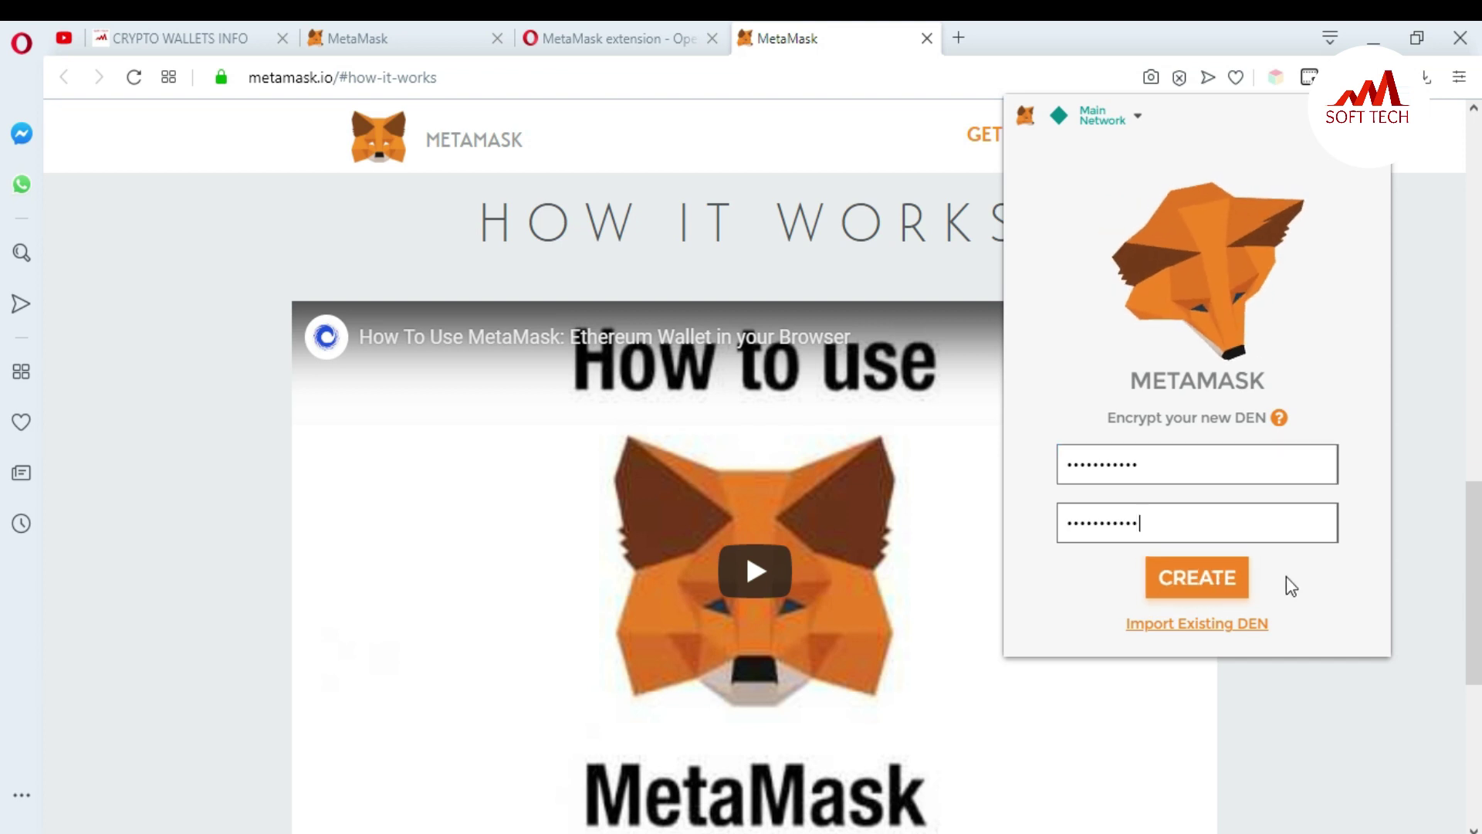
click(1193, 581)
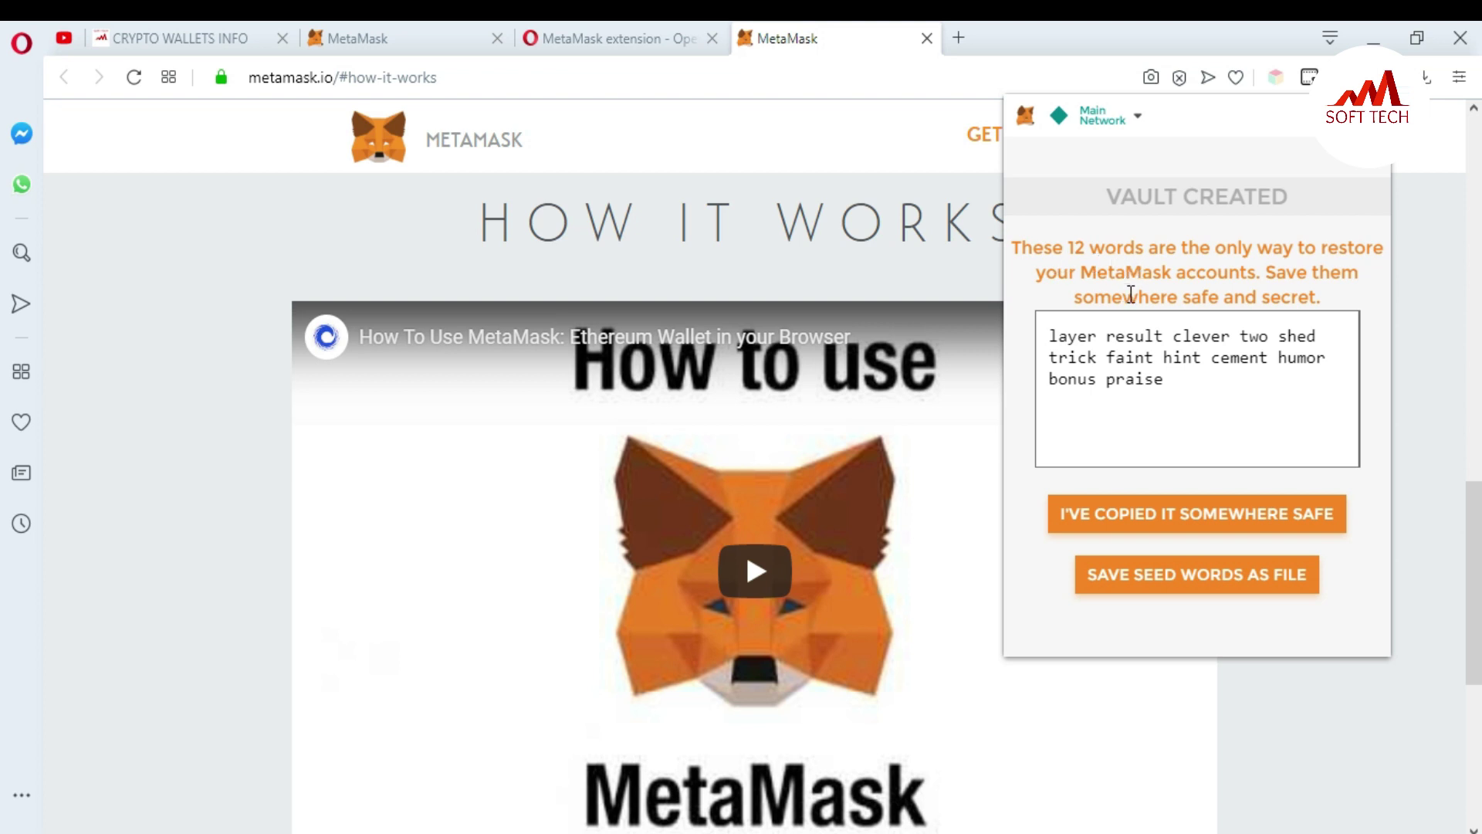
- Copy the 12 seed words from the VAULT CREATED box into a new untitled Notepad note
click(1264, 324)
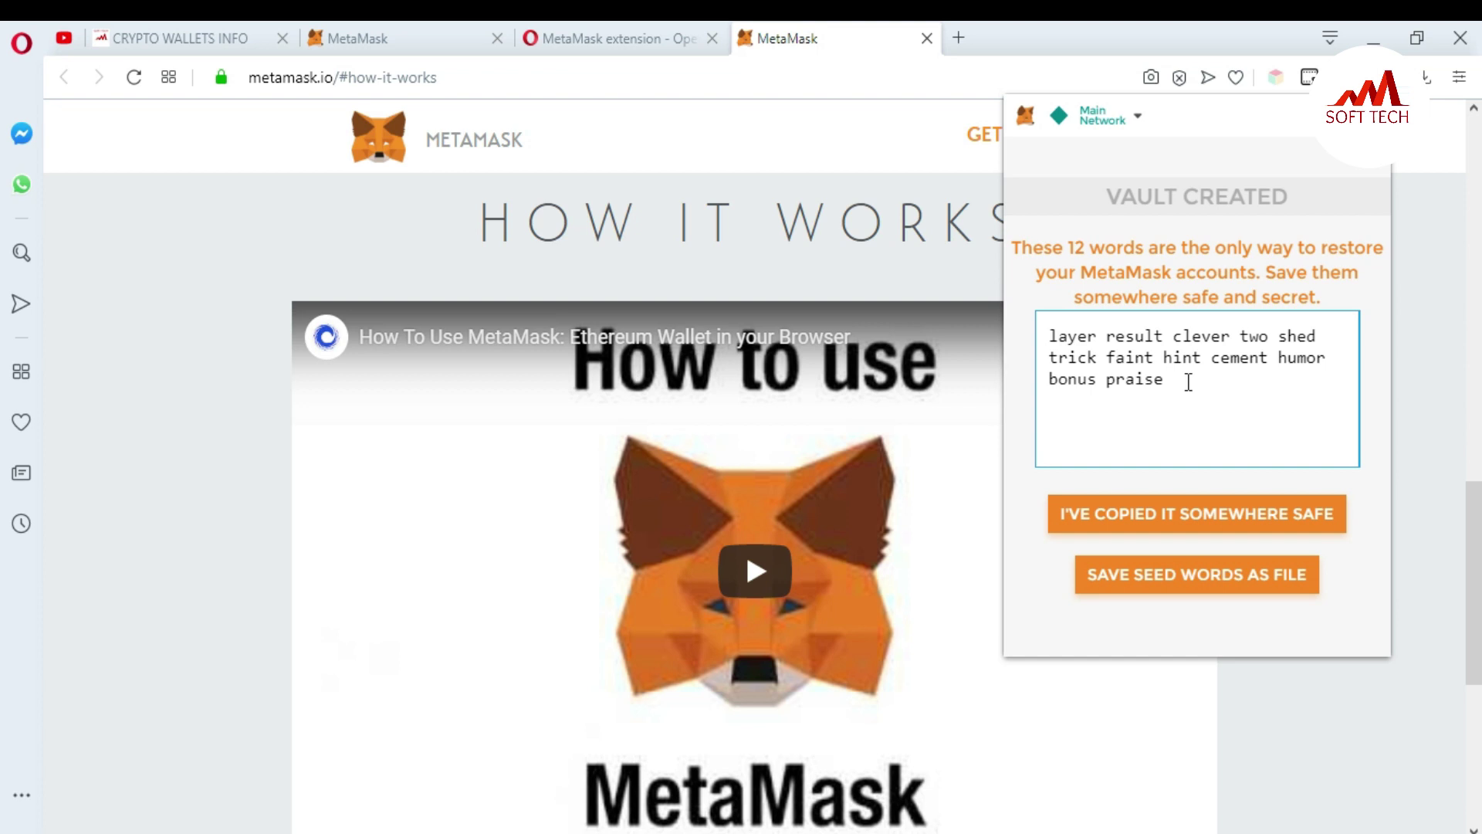
drag(1181, 378, 1044, 332)
key(ctrl+c)
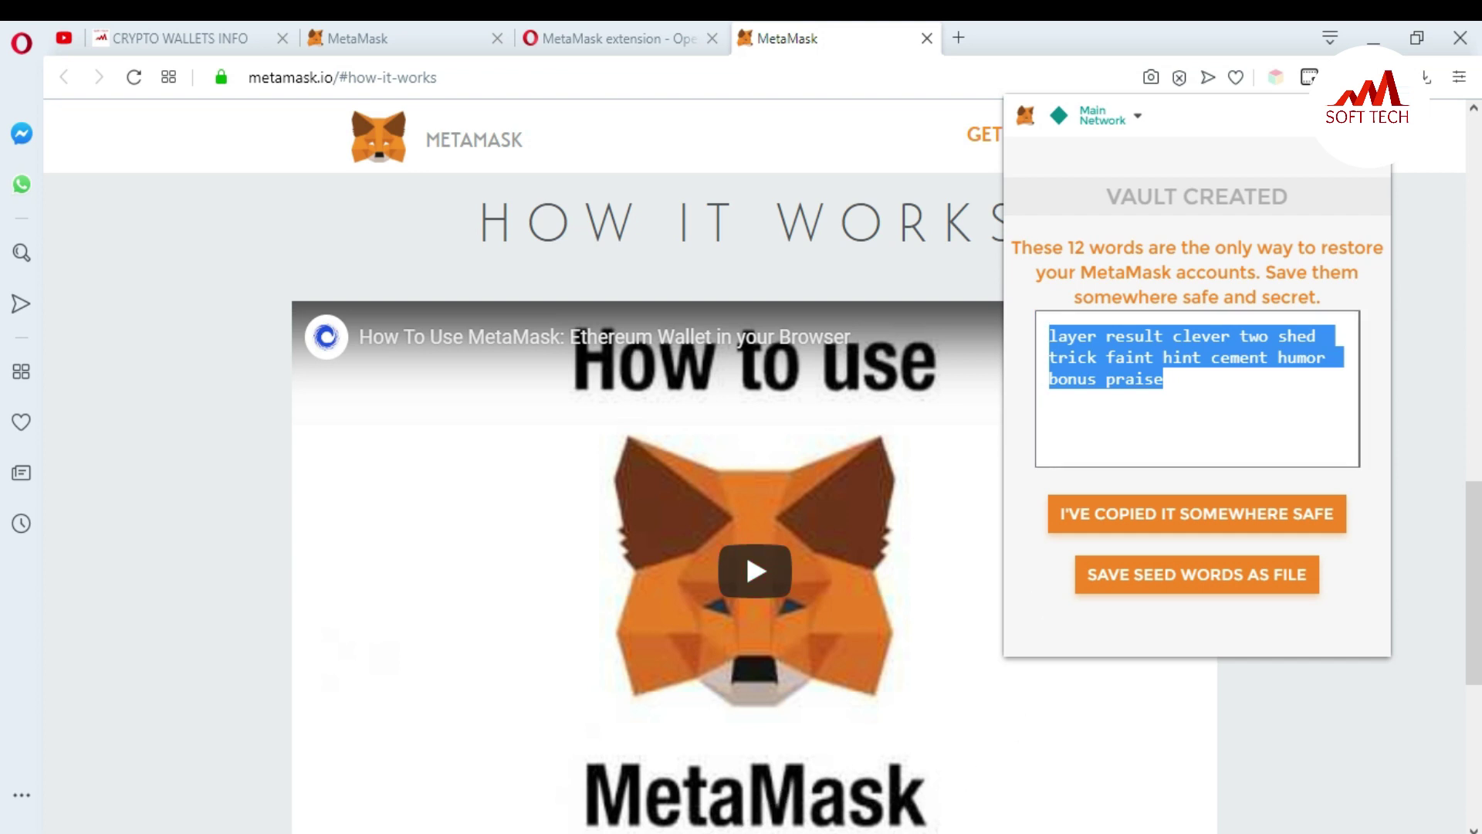
click(776, 833)
key(ctrl+v)
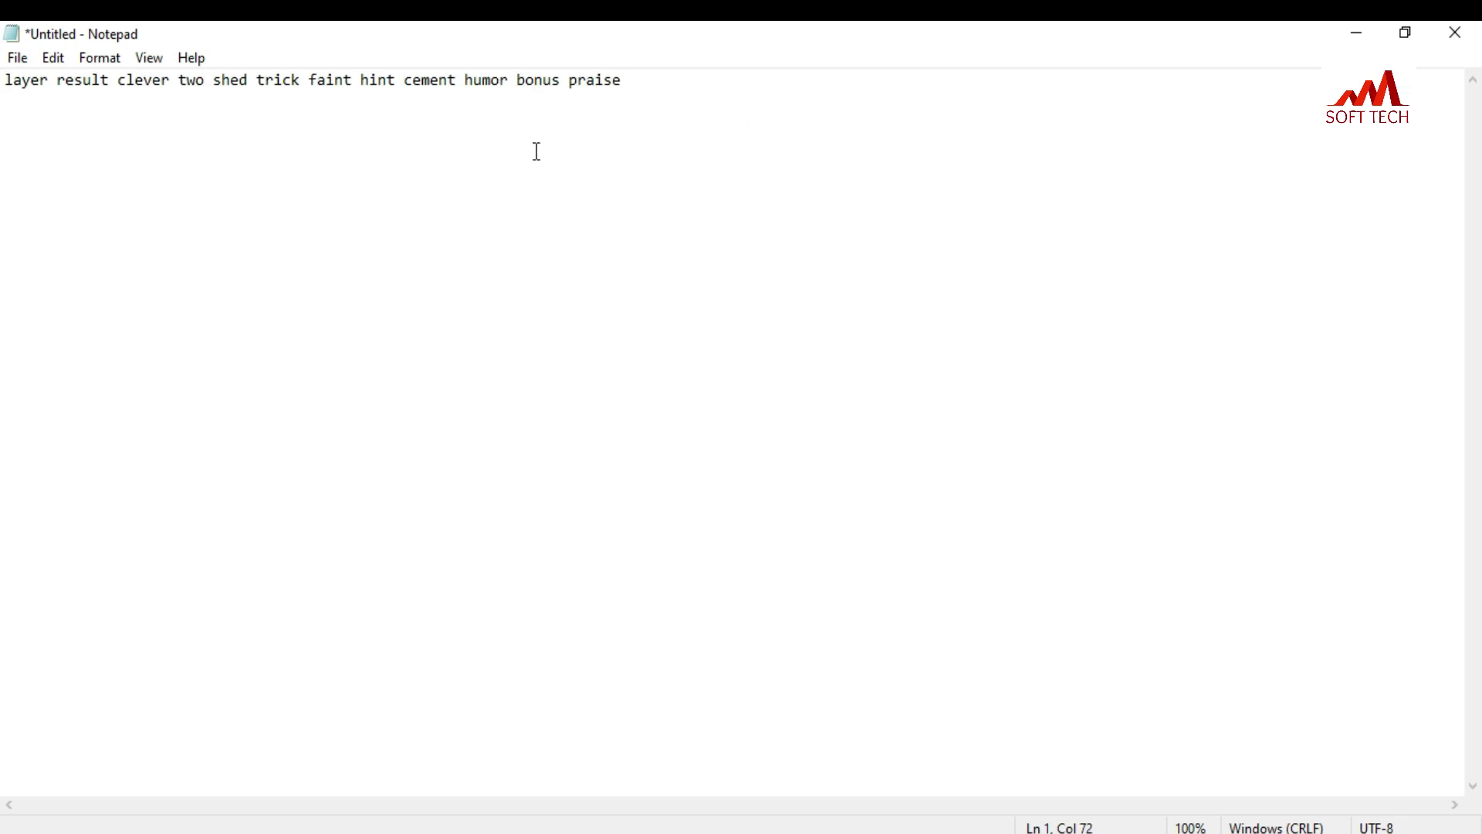
- Minimize Notepad, confirm the seed words are saved to reach Account 1, and return to Crypto Wallets Info
click(1362, 37)
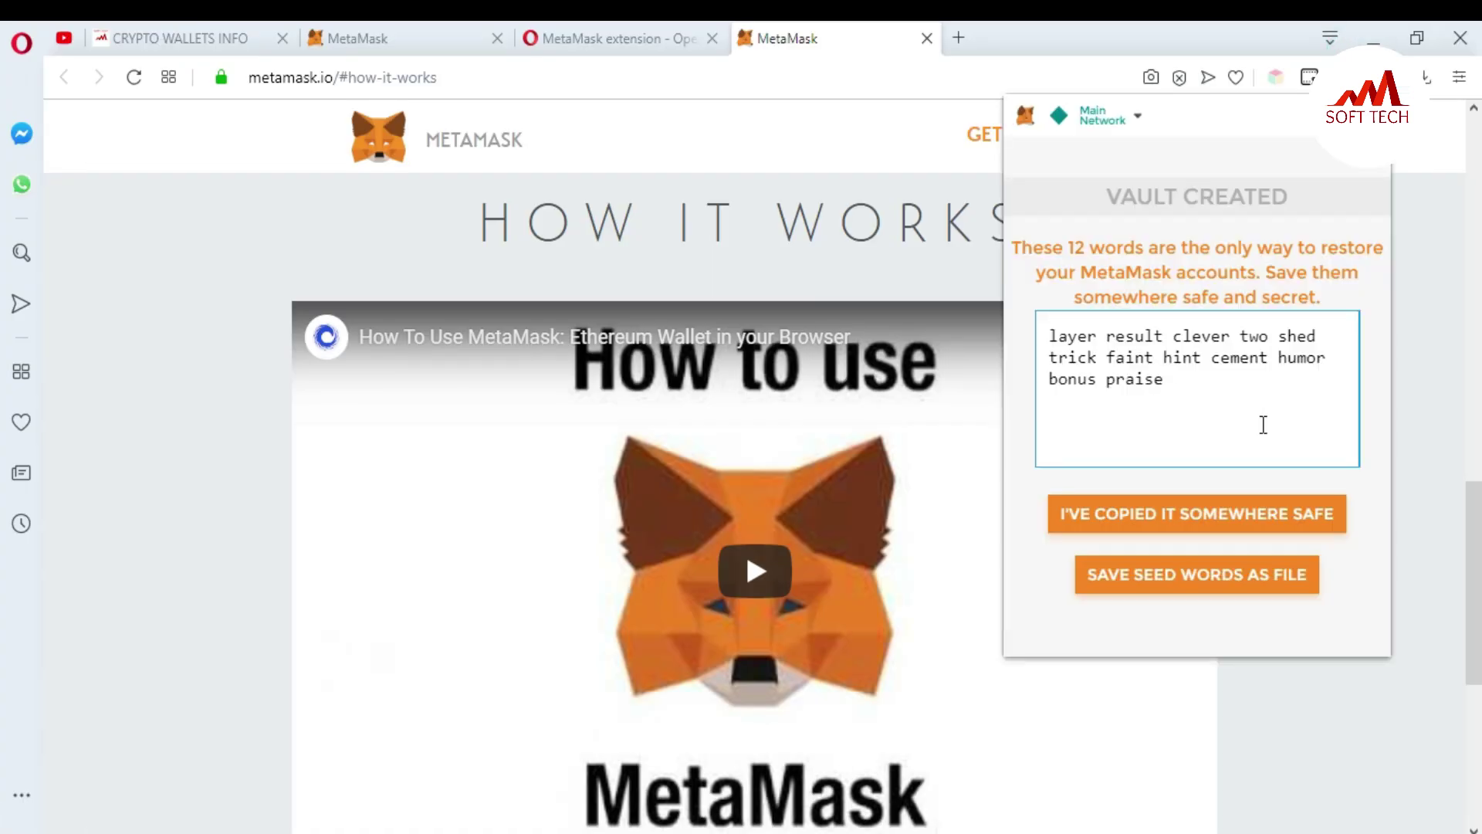
click(1246, 515)
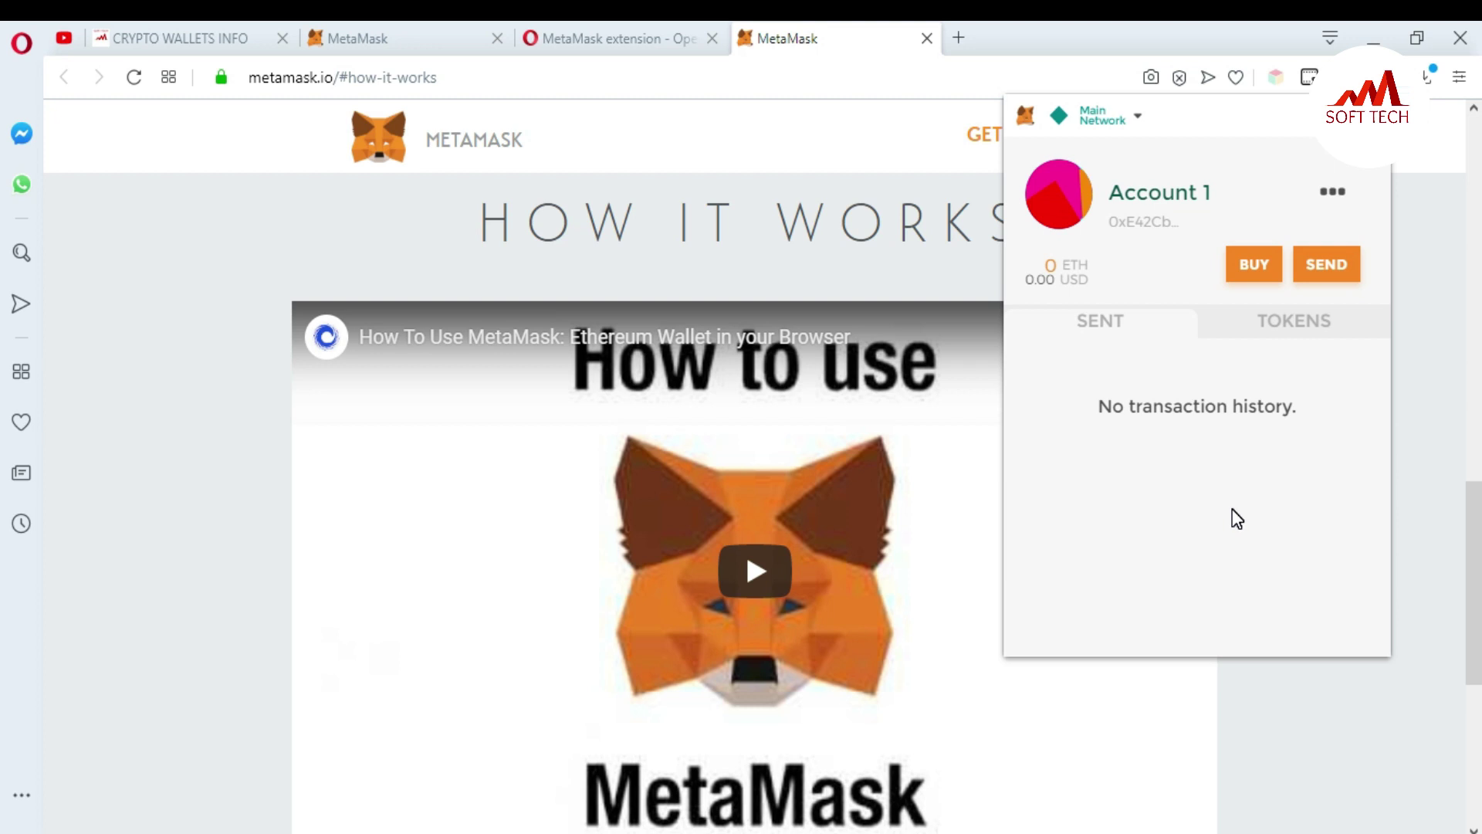
click(64, 38)
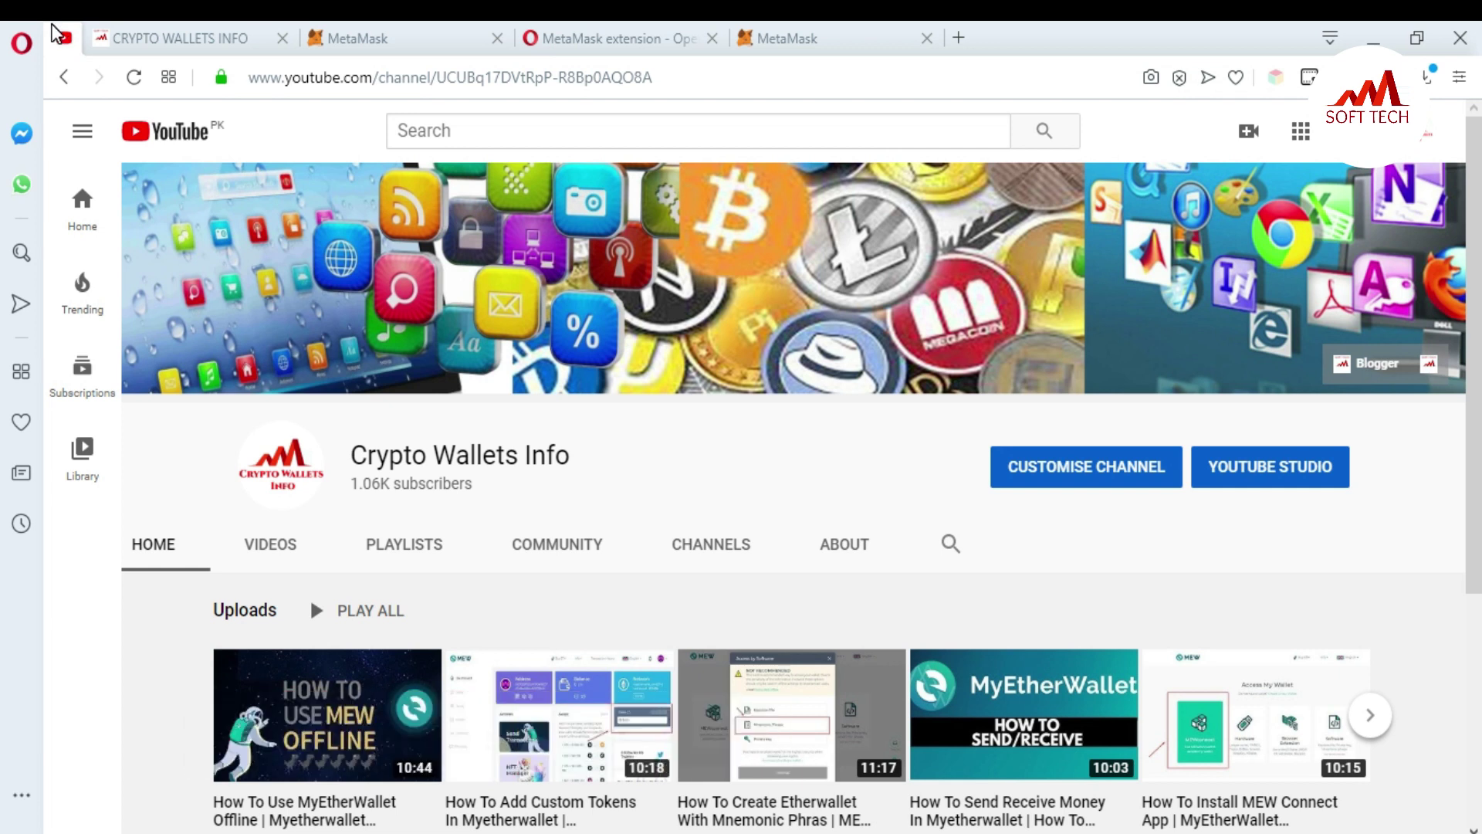
click(233, 42)
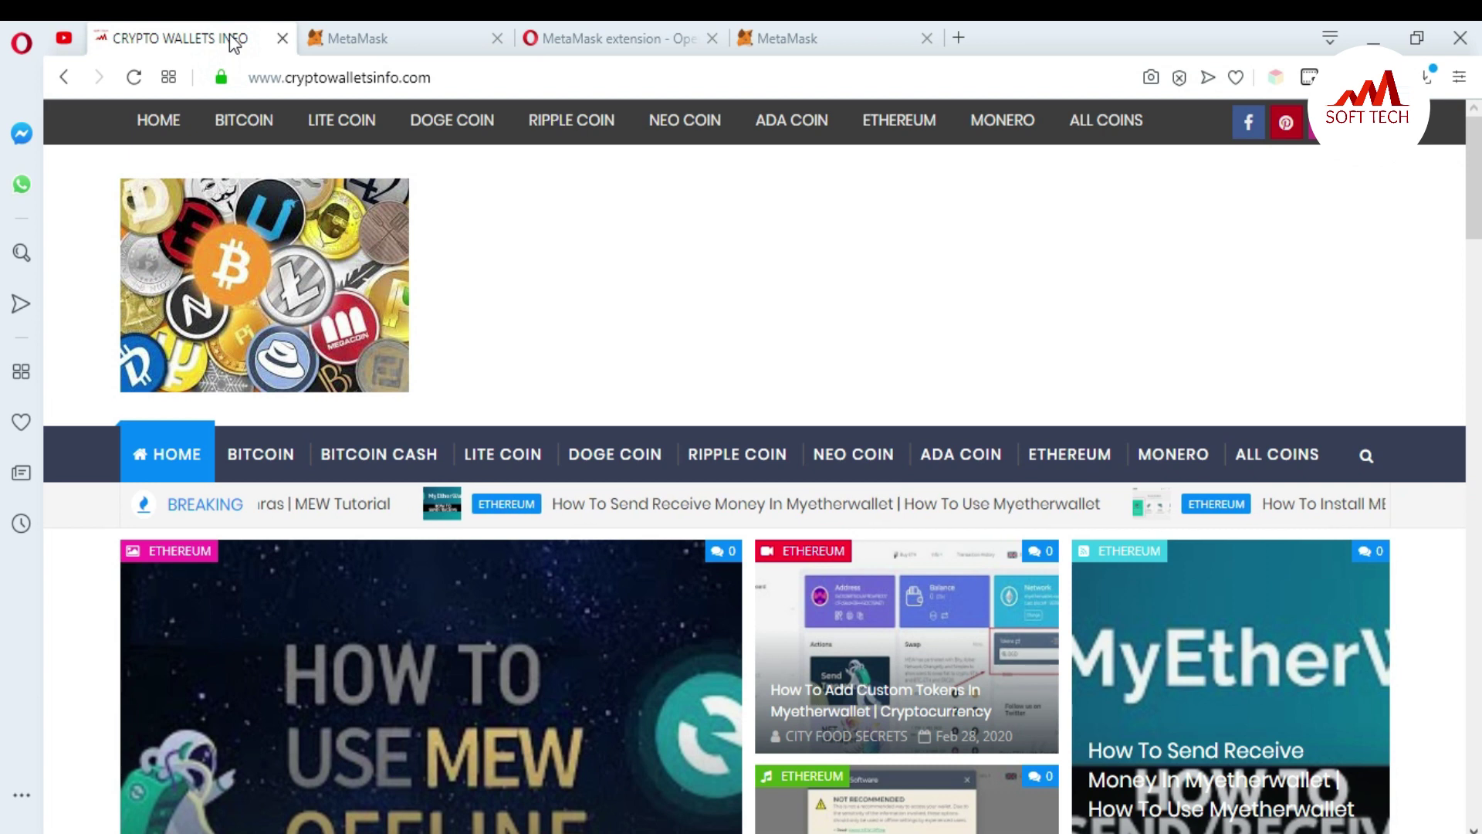